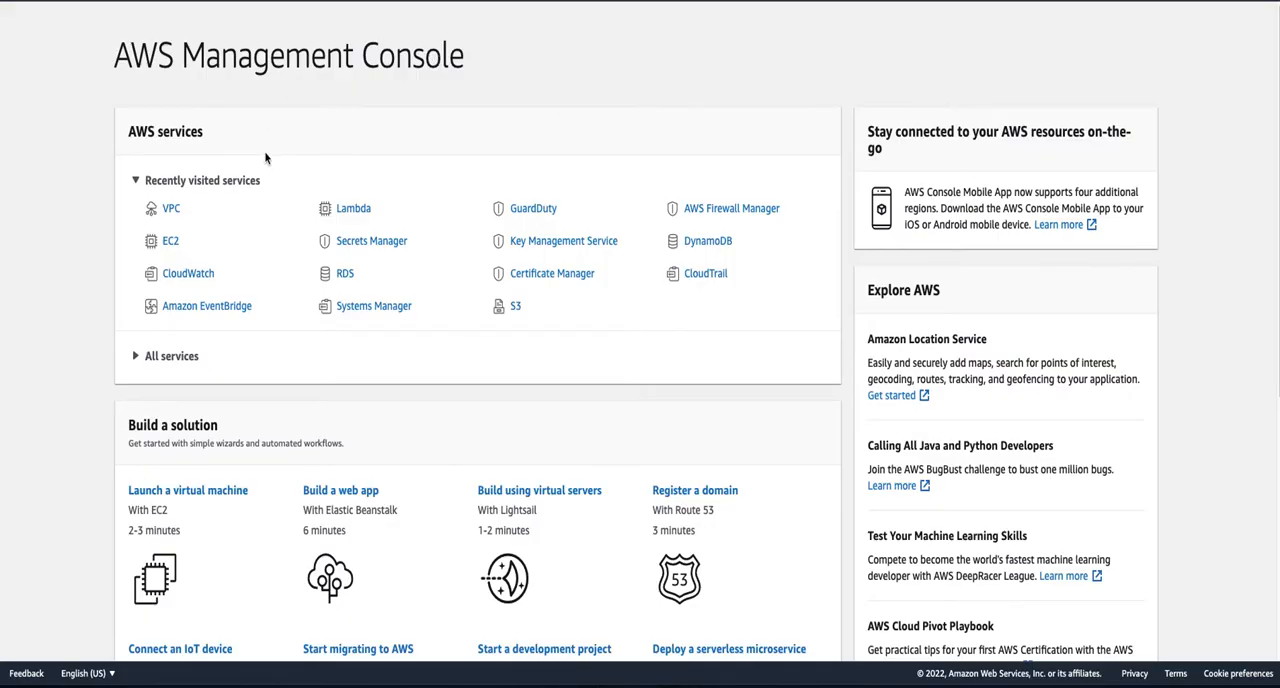
- Open the Network Access Analyzer in the VPC console and collapse the navigation sidebar
{"action": "left_click", "coordinate": [171, 209]}
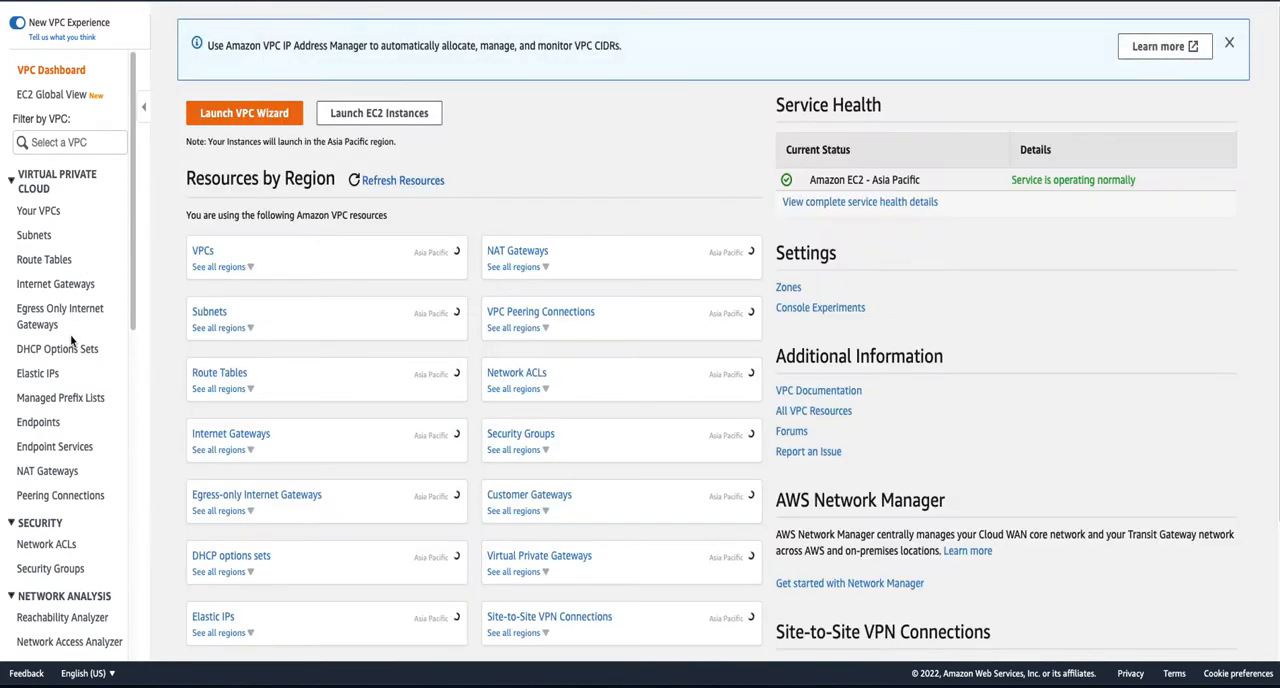
{"action": "scroll", "coordinate": [95, 590], "scroll_direction": "down", "scroll_amount": 1}
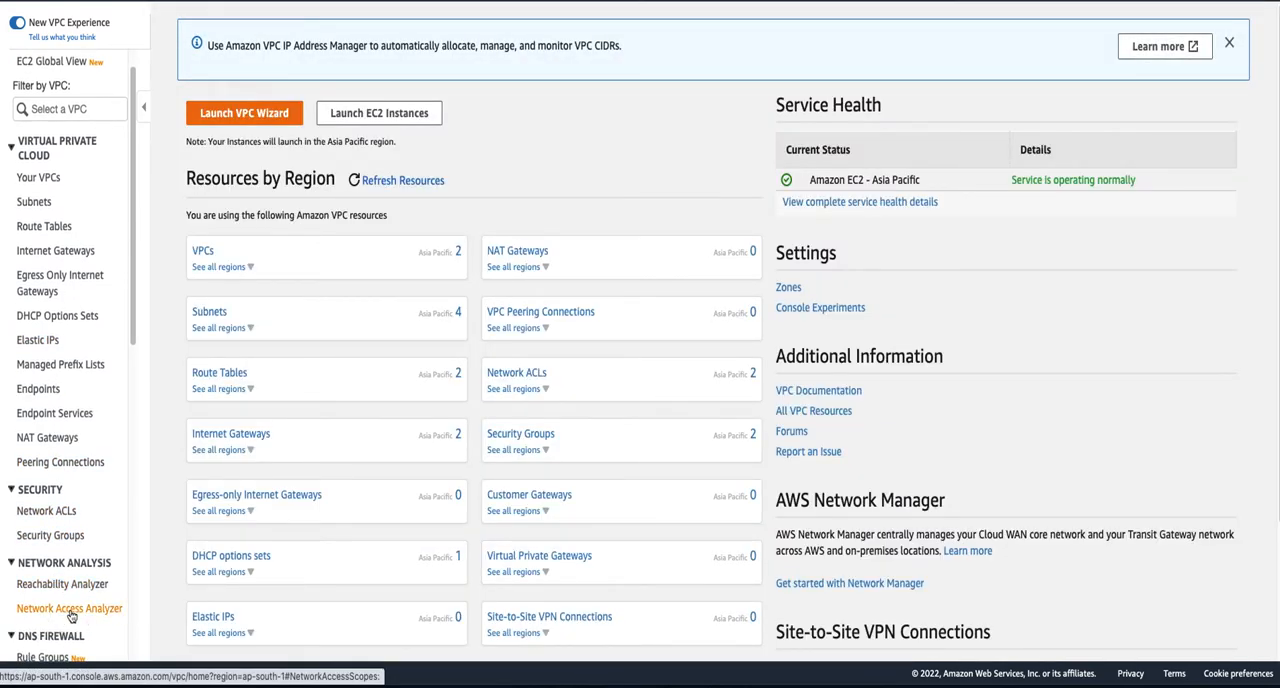
{"action": "left_click", "coordinate": [71, 612]}
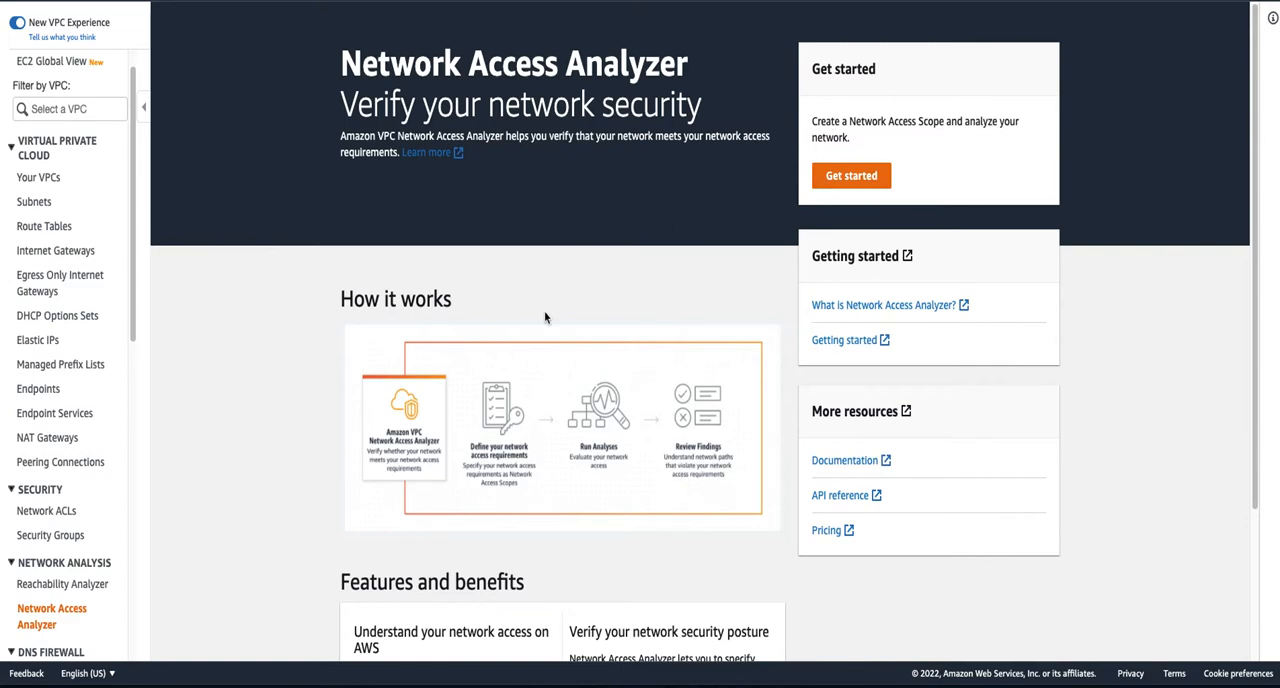
{"action": "left_click", "coordinate": [143, 107]}
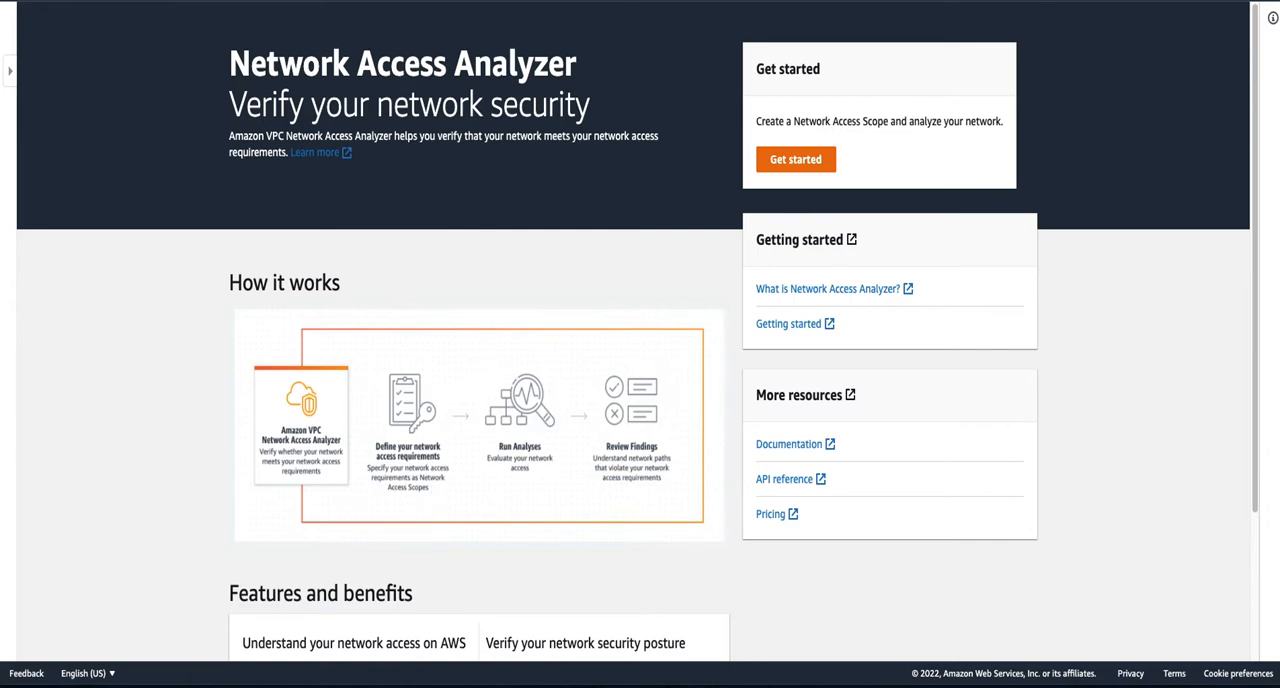
- Switch the console to the region with existing Network Access Scopes and narrow the Description column of the scope list
{"action": "left_click", "coordinate": [1031, 1]}
{"action": "left_click", "coordinate": [965, 34]}
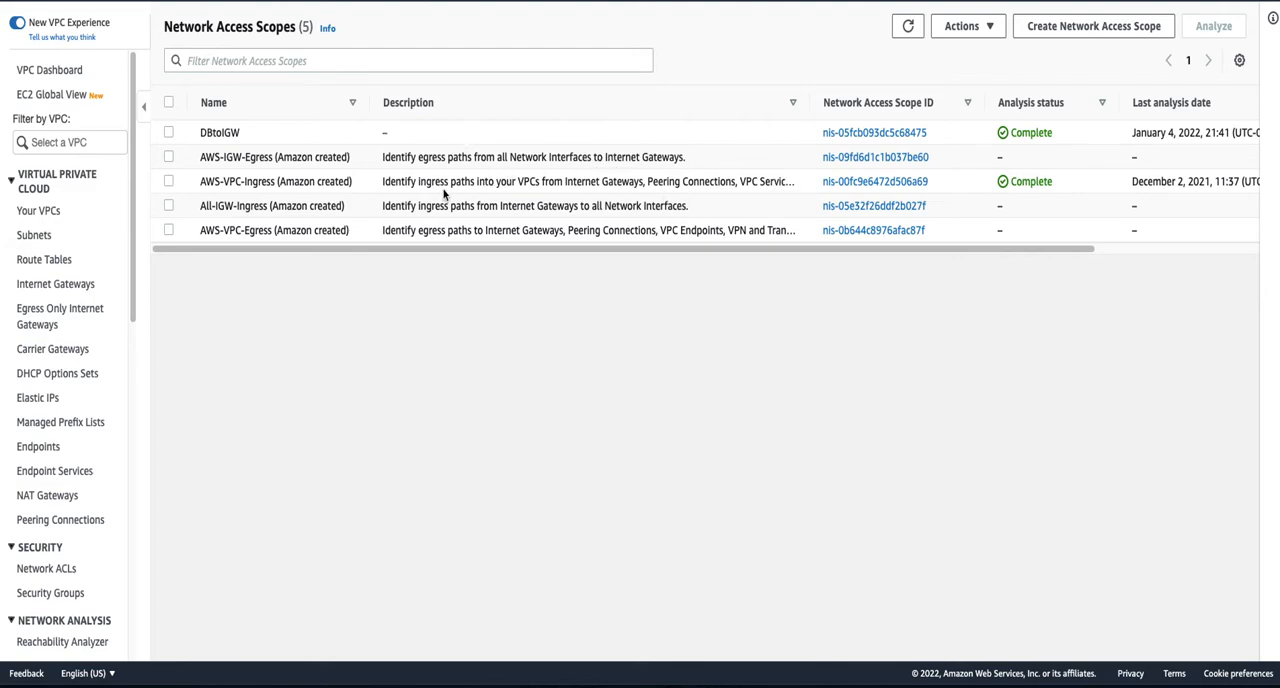
{"action": "left_click_drag", "start_coordinate": [811, 102], "coordinate": [627, 102]}
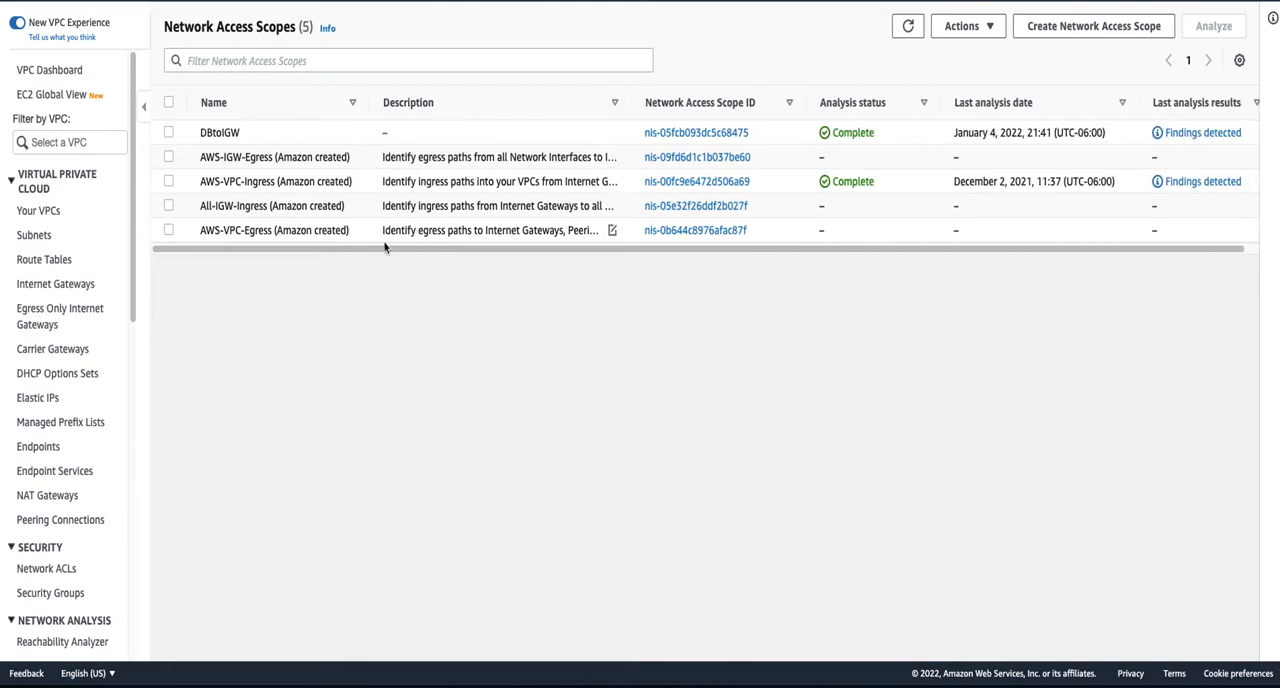
- Start a new Network Access Scope from the "Identify access to Internet Gateways" template
{"action": "left_click", "coordinate": [1056, 28]}
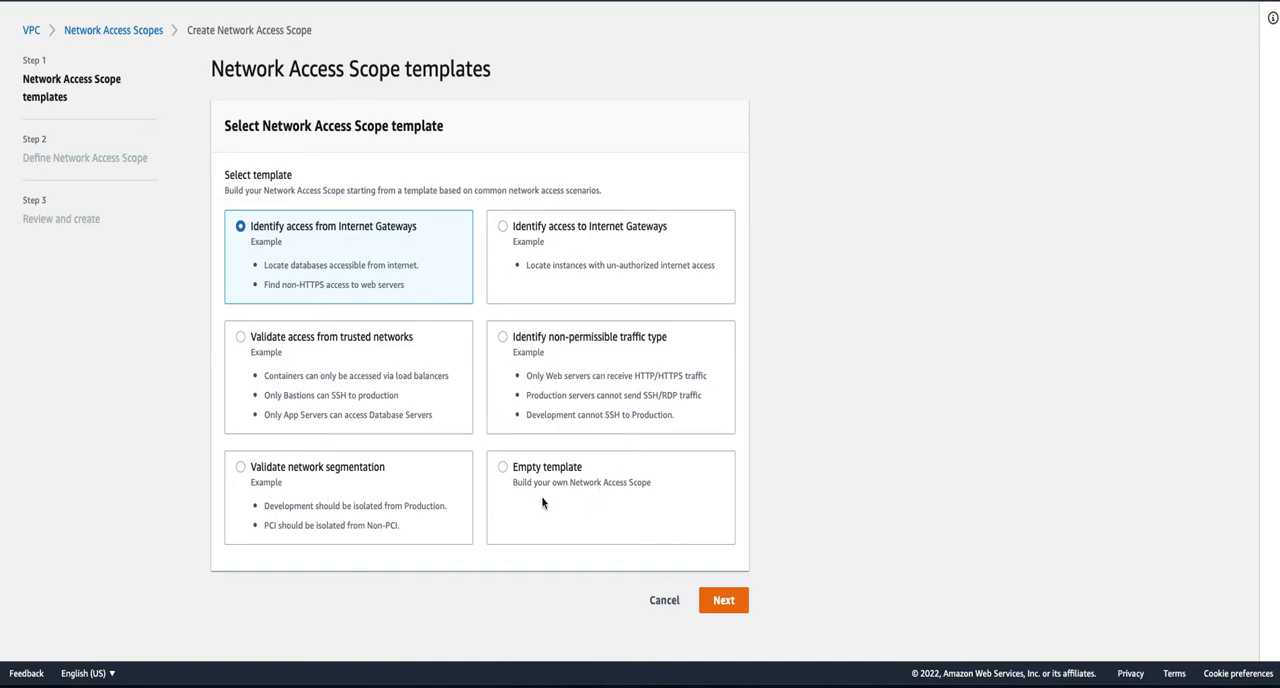
{"action": "left_click", "coordinate": [505, 229]}
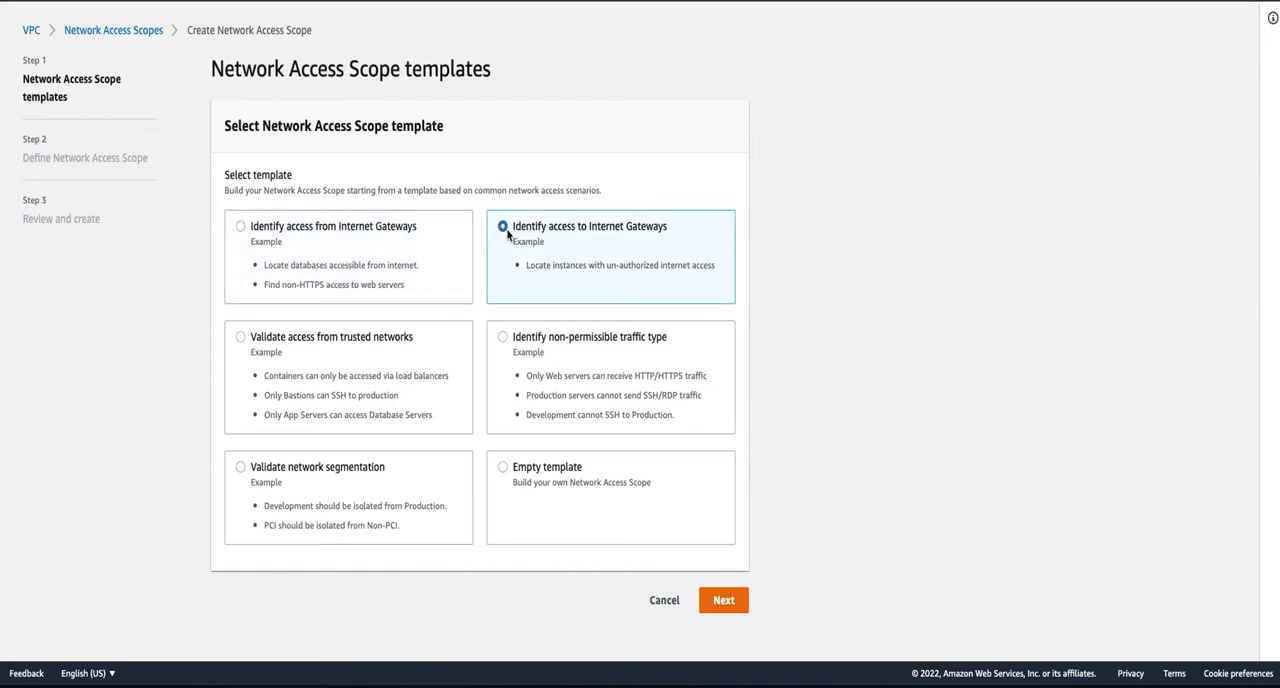
{"action": "left_click", "coordinate": [742, 604]}
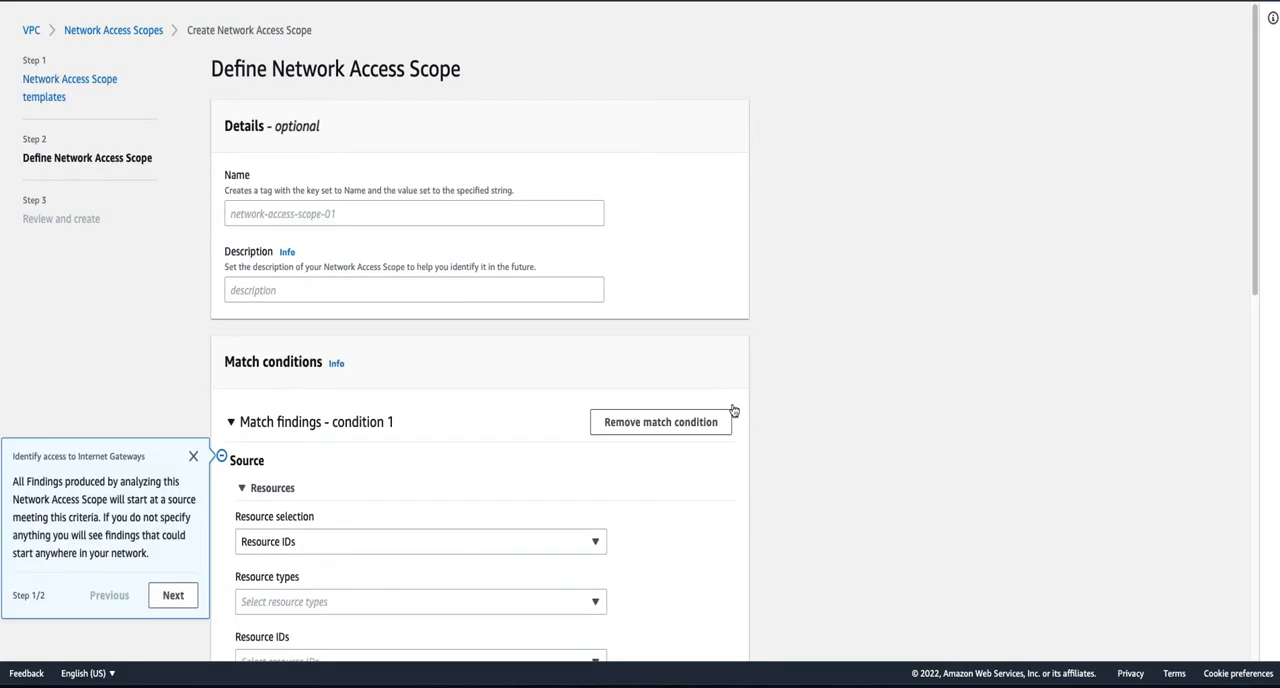
- Name the Network Access Scope DemoTest and dismiss the template guidance popup
{"action": "left_click", "coordinate": [287, 213]}
{"action": "type", "text": "DemoTest"}
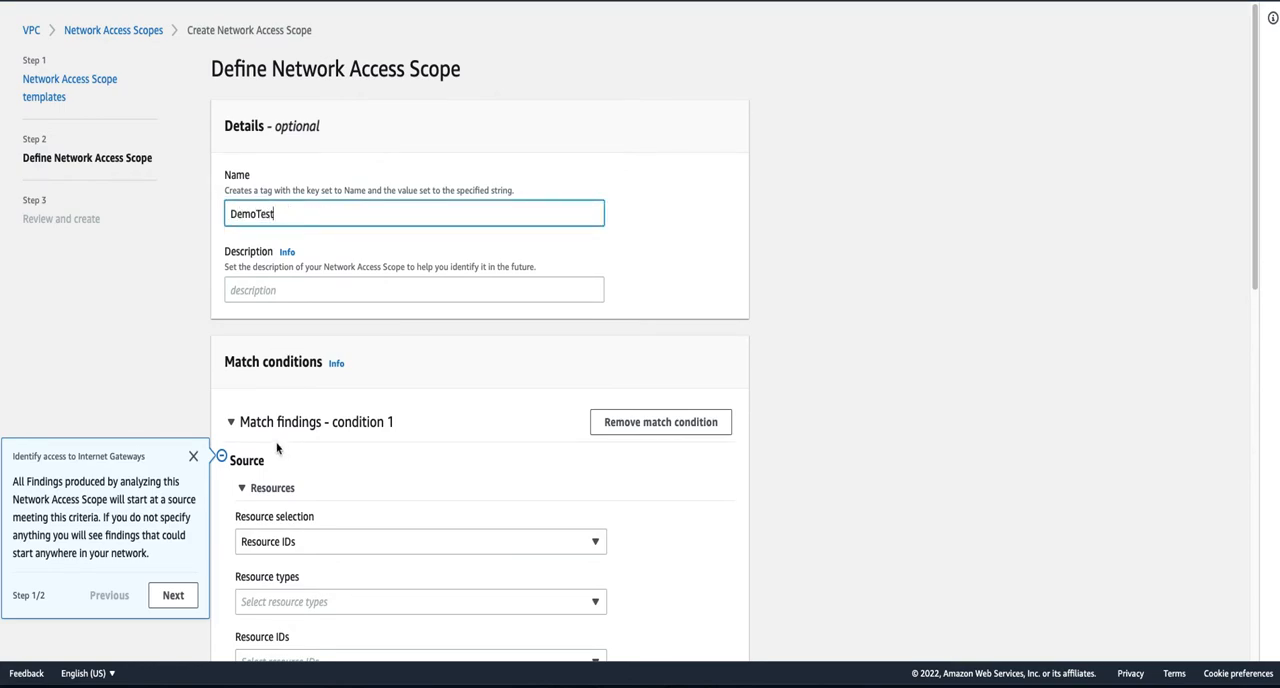
{"action": "left_click", "coordinate": [193, 456]}
- In match condition 1, set the source resource type to Subnets and the resource ID to PrivateDBSubnet
{"action": "scroll", "coordinate": [343, 412], "scroll_direction": "down", "scroll_amount": 1}
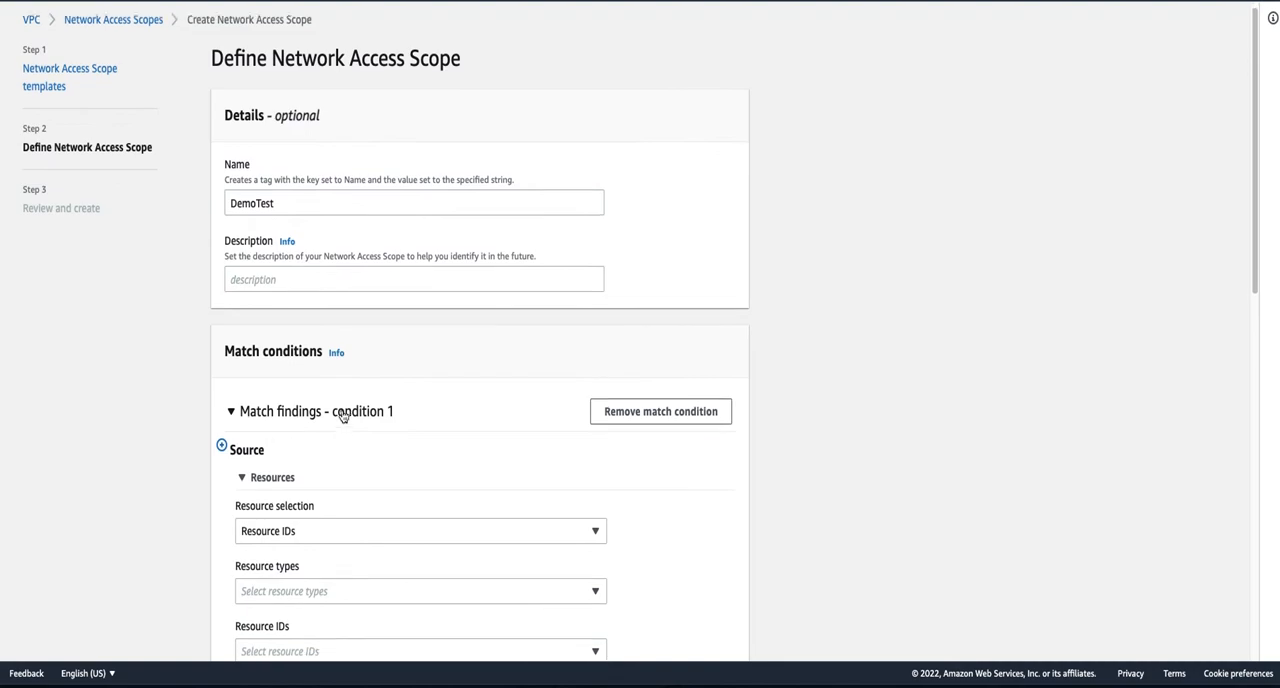
{"action": "left_click", "coordinate": [229, 376]}
{"action": "scroll", "coordinate": [333, 421], "scroll_direction": "down", "scroll_amount": 1}
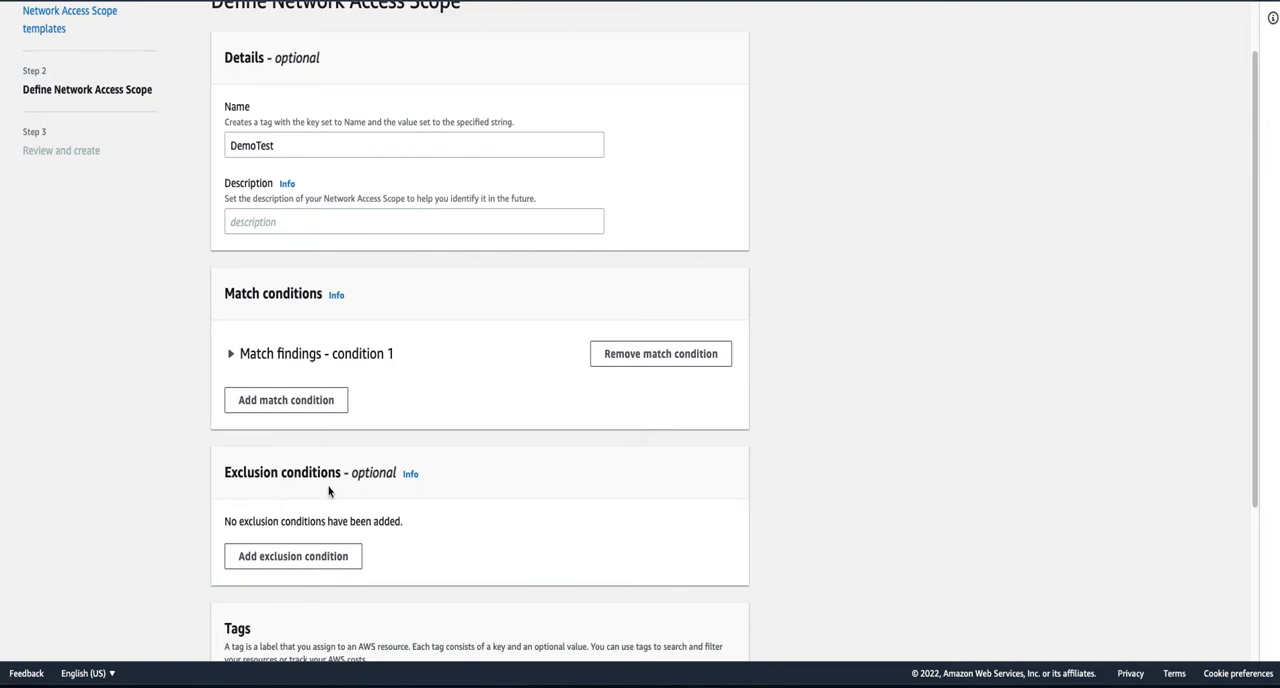
{"action": "left_click", "coordinate": [230, 355]}
{"action": "scroll", "coordinate": [113, 391], "scroll_direction": "down", "scroll_amount": 2}
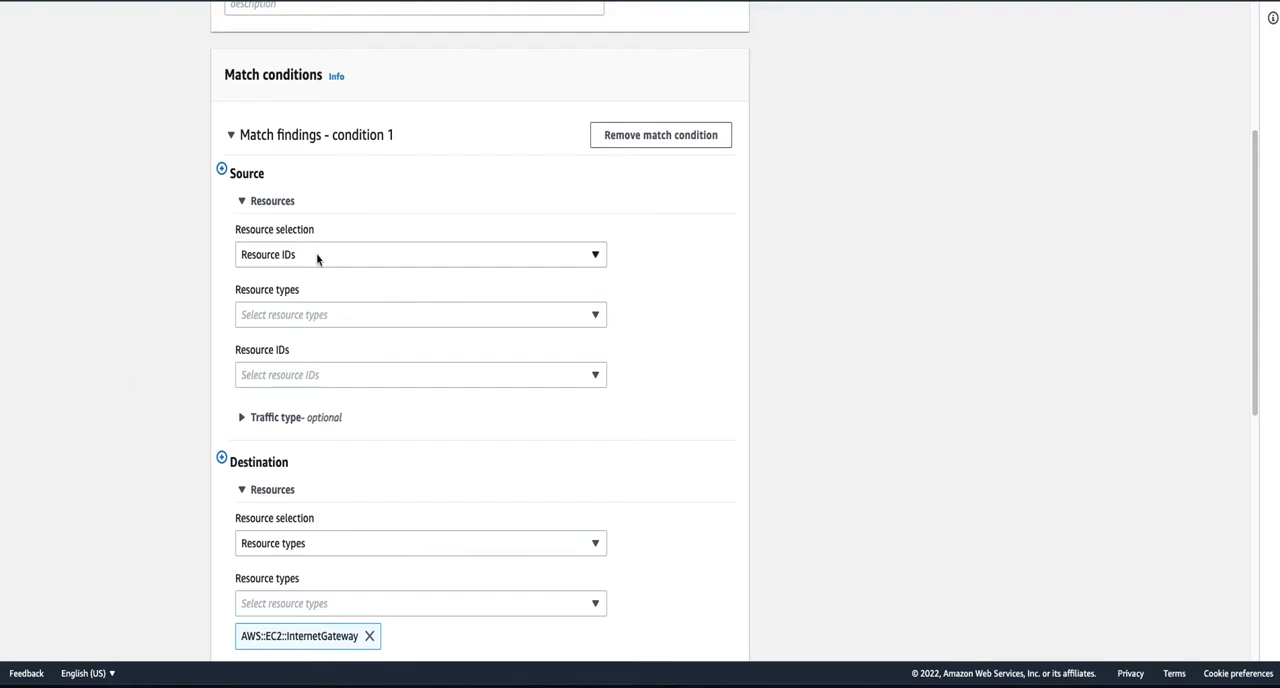
{"action": "left_click", "coordinate": [297, 318]}
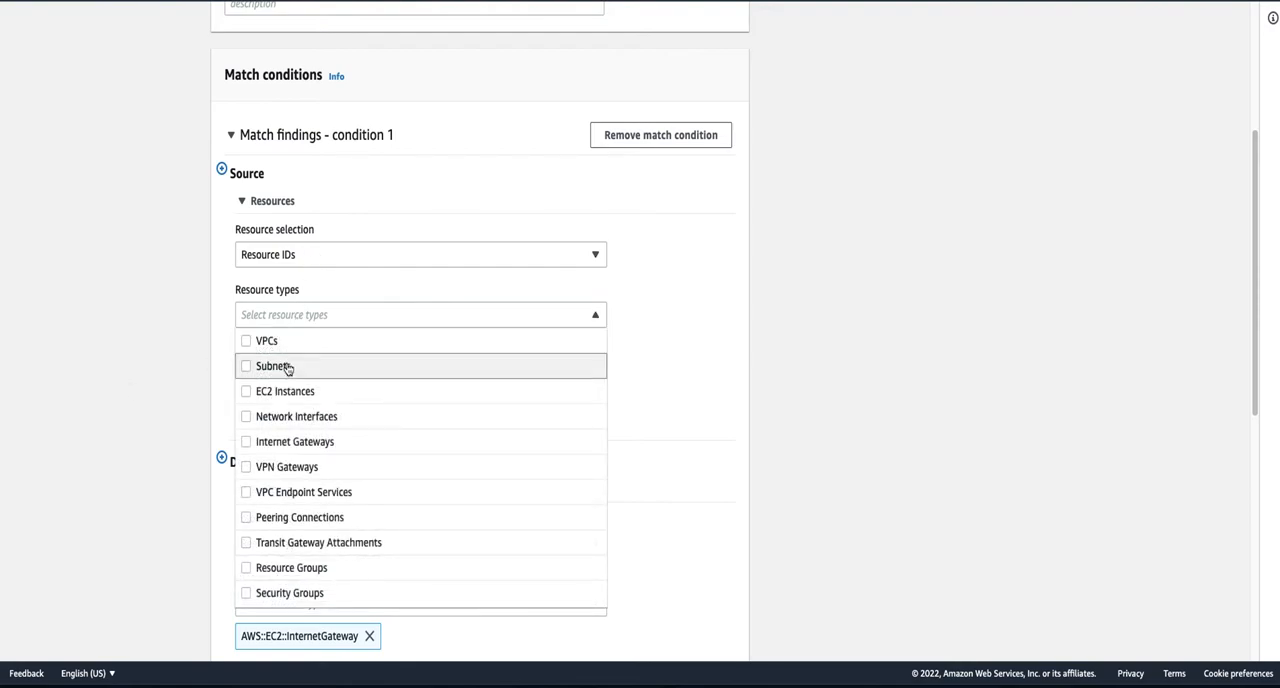
{"action": "left_click", "coordinate": [289, 366]}
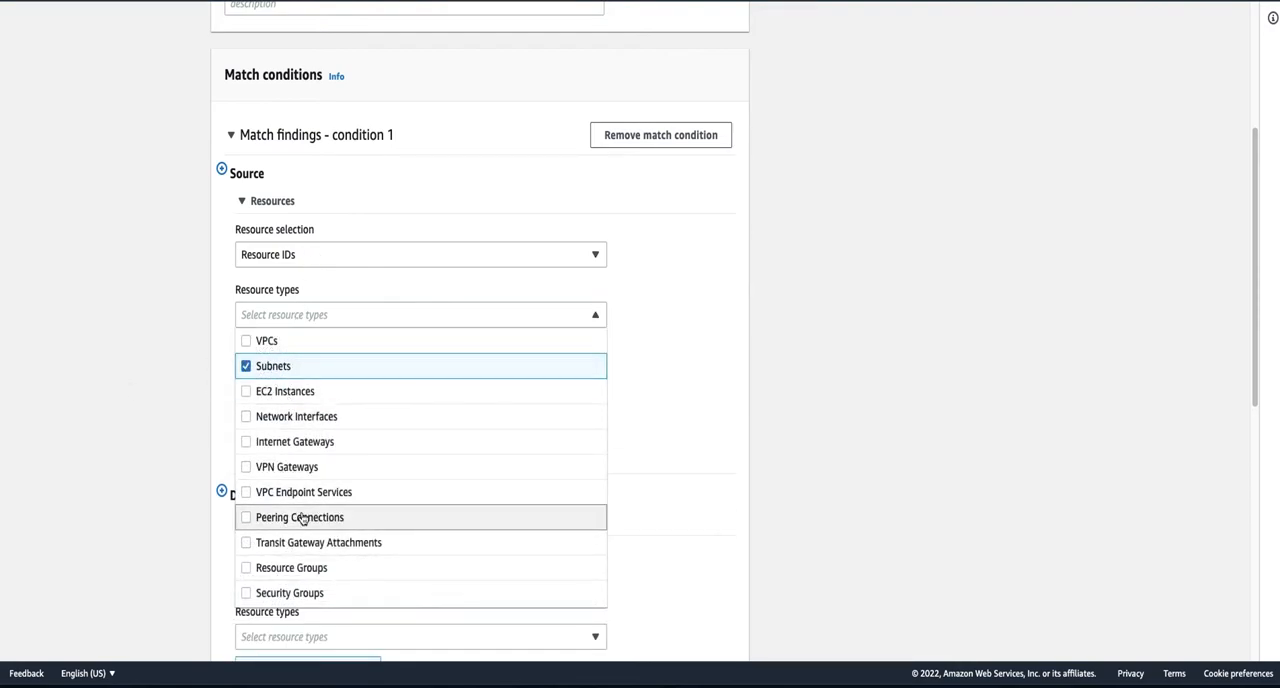
{"action": "left_click", "coordinate": [648, 430]}
{"action": "left_click", "coordinate": [297, 408]}
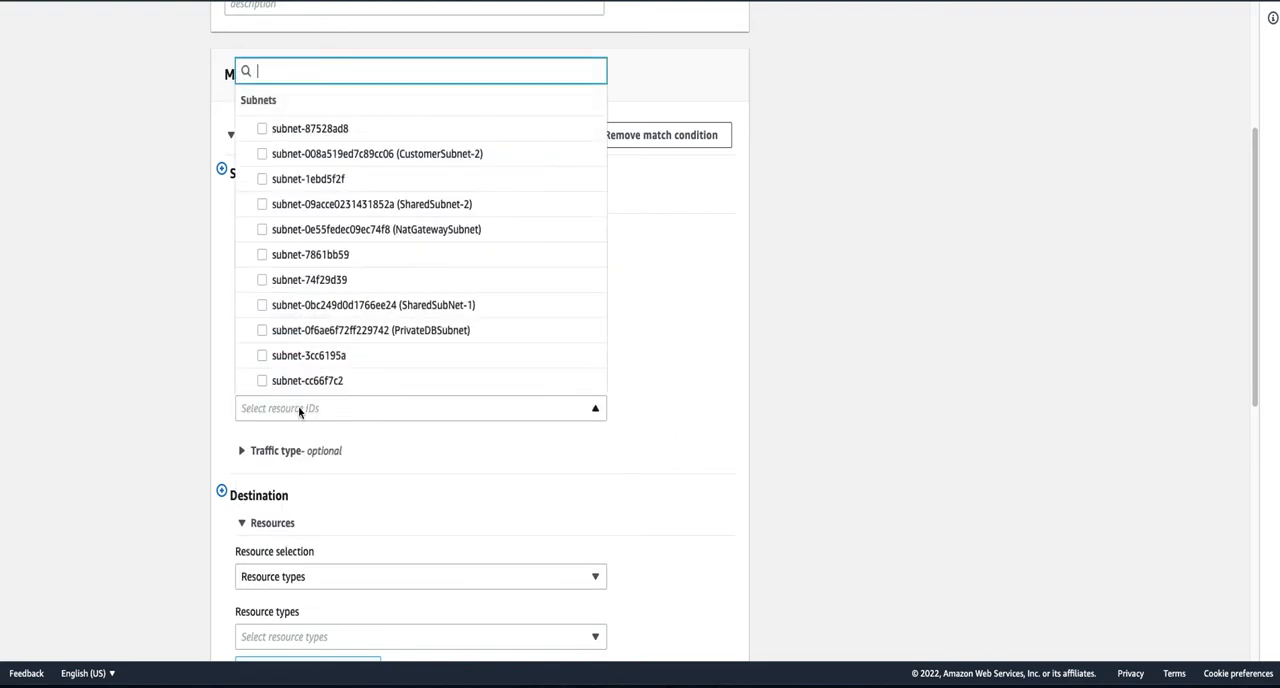
{"action": "left_click", "coordinate": [417, 334]}
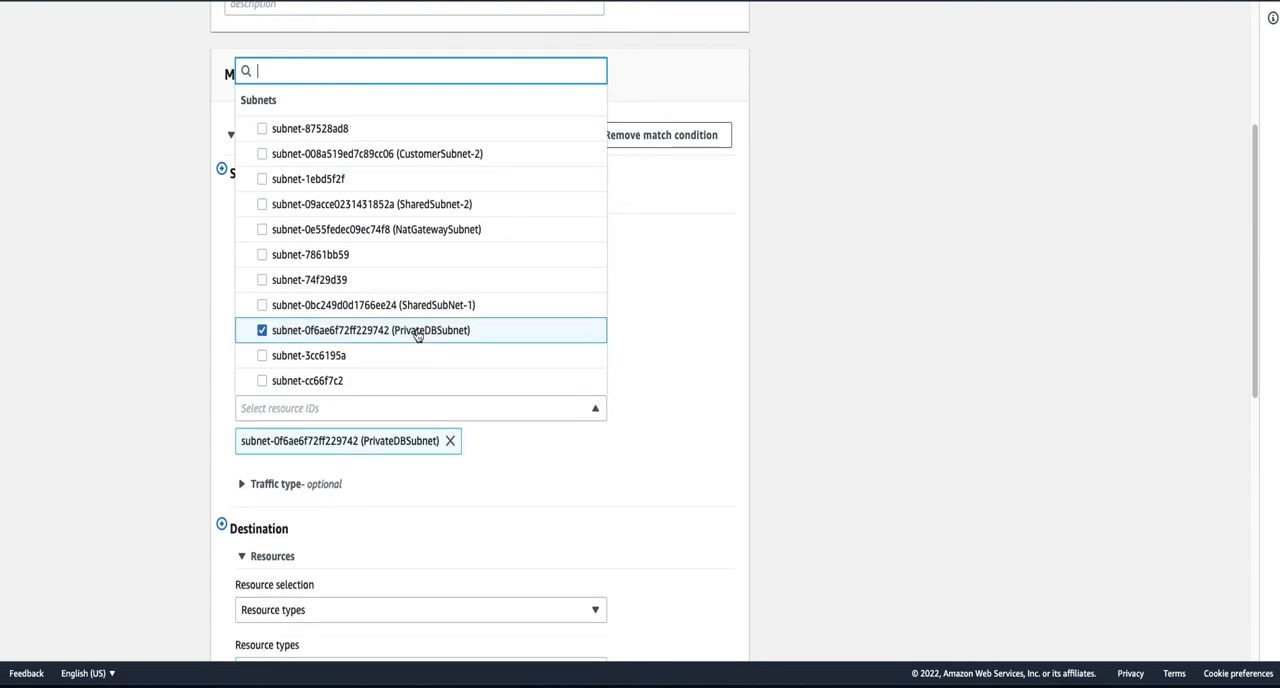
{"action": "left_click", "coordinate": [672, 444]}
- Examine match condition 1's source, optional source traffic type fields and destination, and collapse the condition
{"action": "scroll", "coordinate": [540, 513], "scroll_direction": "down", "scroll_amount": 2}
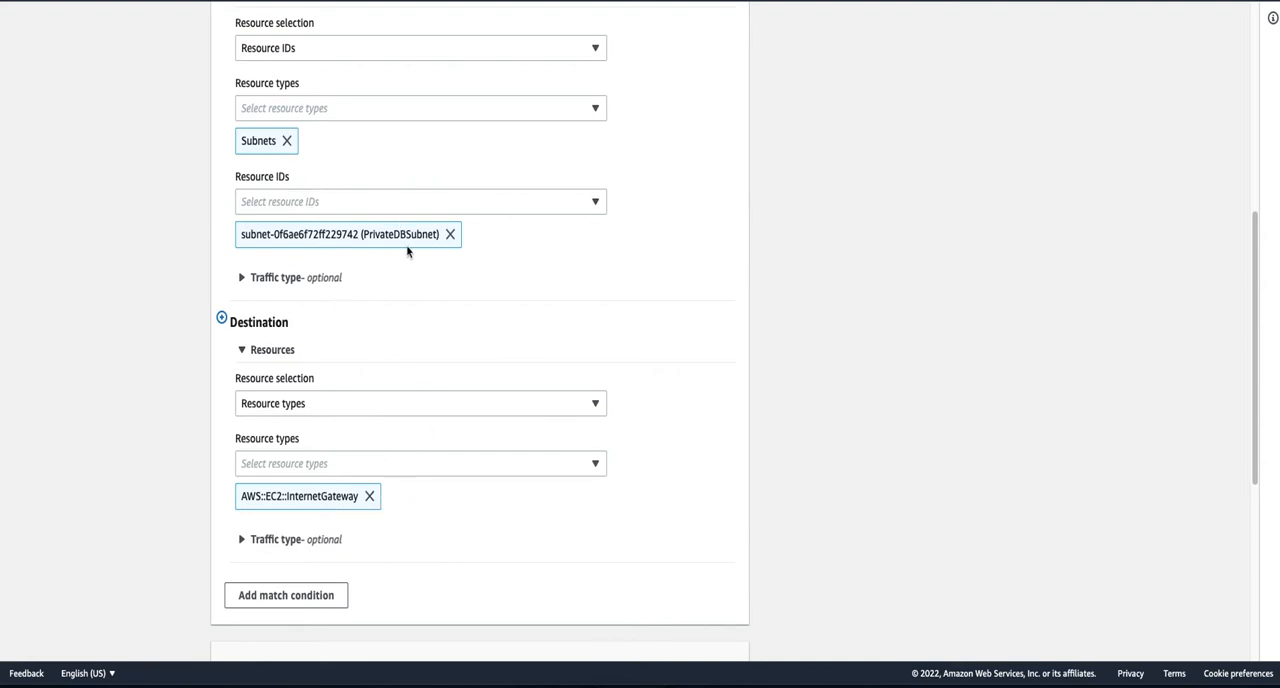
{"action": "scroll", "coordinate": [409, 514], "scroll_direction": "up", "scroll_amount": 1}
{"action": "scroll", "coordinate": [409, 514], "scroll_direction": "down", "scroll_amount": 2}
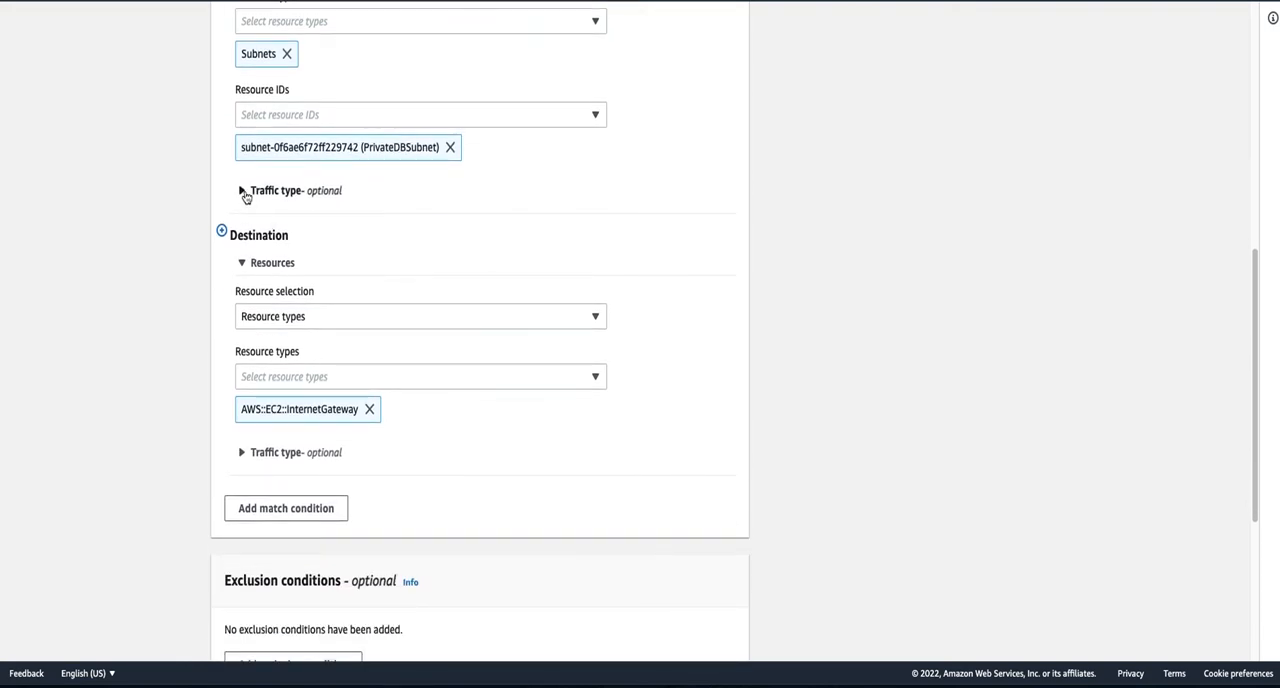
{"action": "left_click", "coordinate": [243, 193]}
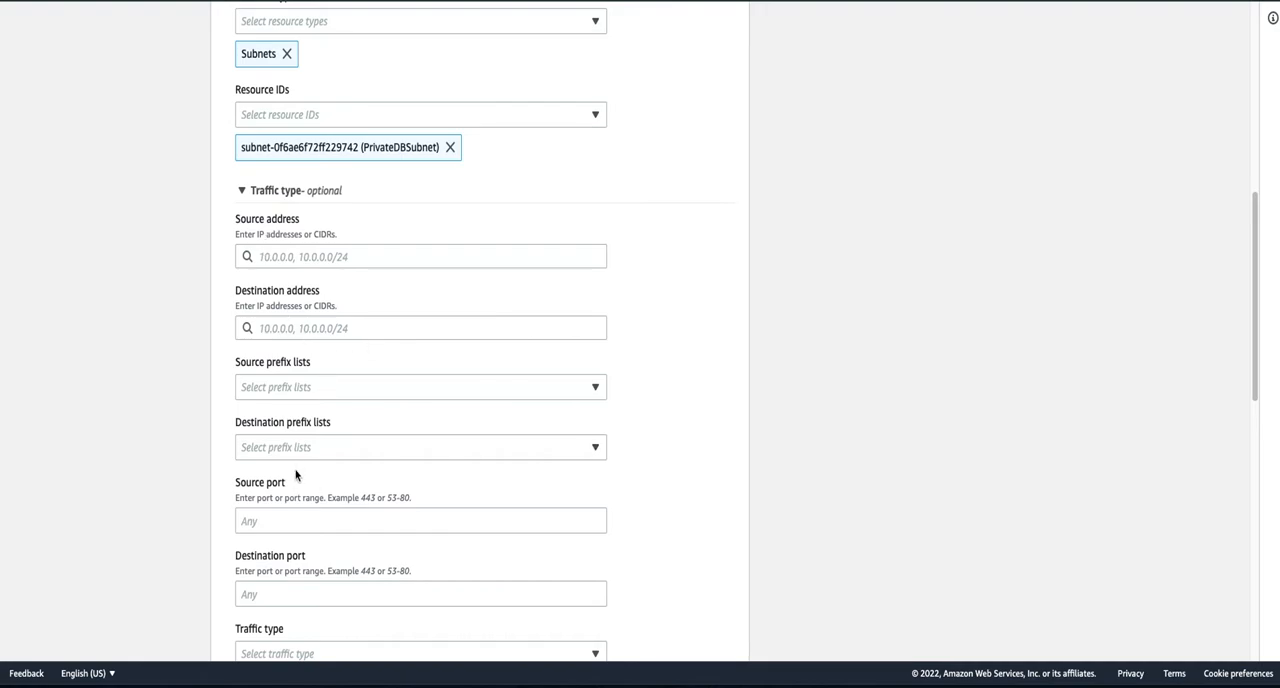
{"action": "scroll", "coordinate": [286, 428], "scroll_direction": "down", "scroll_amount": 2}
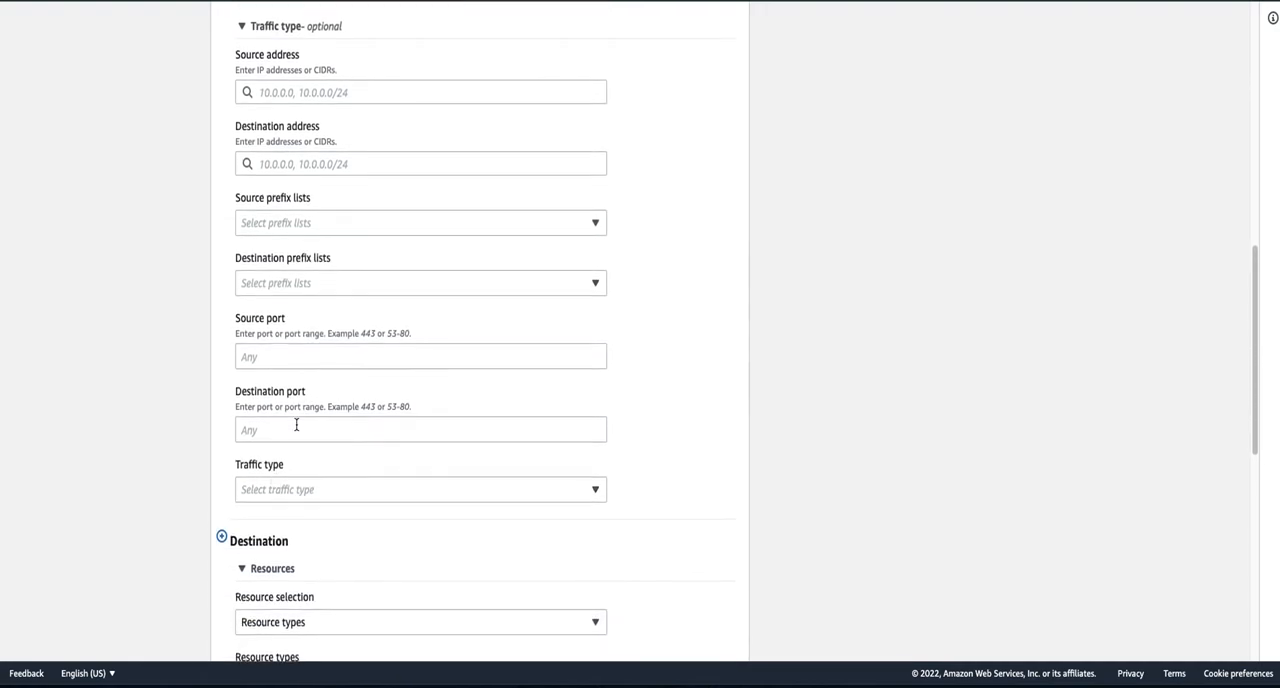
{"action": "scroll", "coordinate": [294, 423], "scroll_direction": "up", "scroll_amount": 1}
{"action": "left_click", "coordinate": [242, 59]}
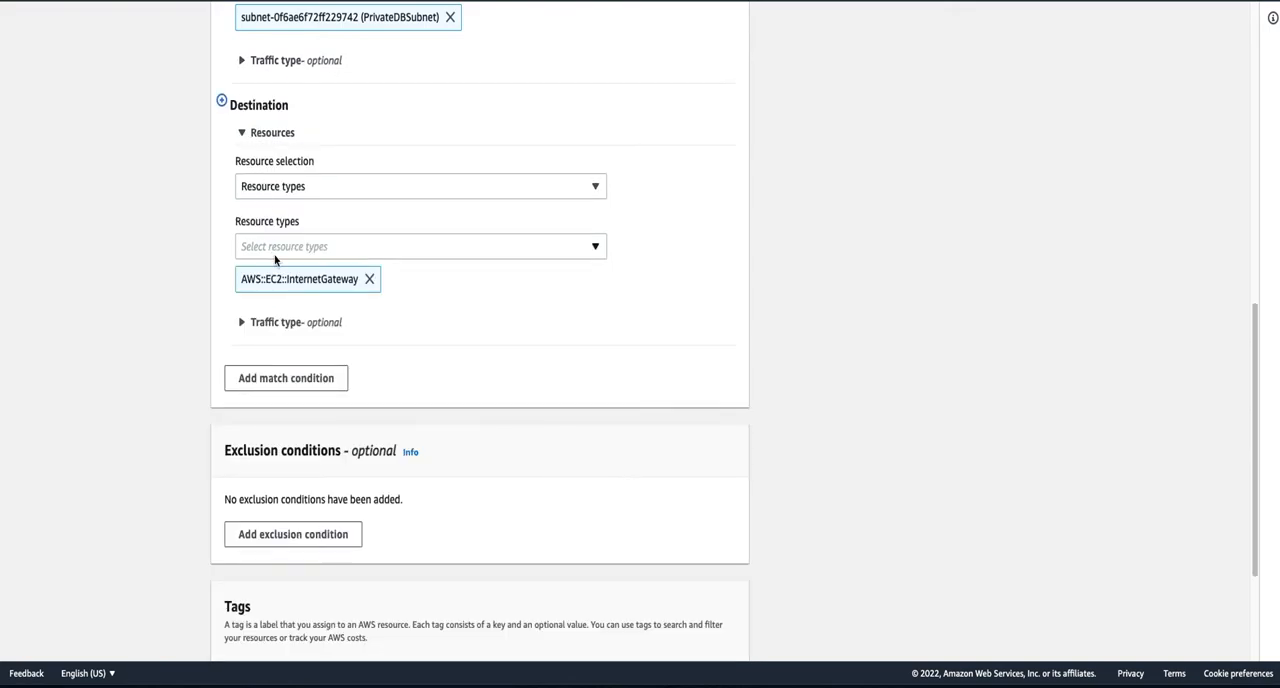
{"action": "scroll", "coordinate": [275, 260], "scroll_direction": "up", "scroll_amount": 2}
{"action": "scroll", "coordinate": [275, 260], "scroll_direction": "up", "scroll_amount": 2}
{"action": "scroll", "coordinate": [251, 120], "scroll_direction": "up", "scroll_amount": 1}
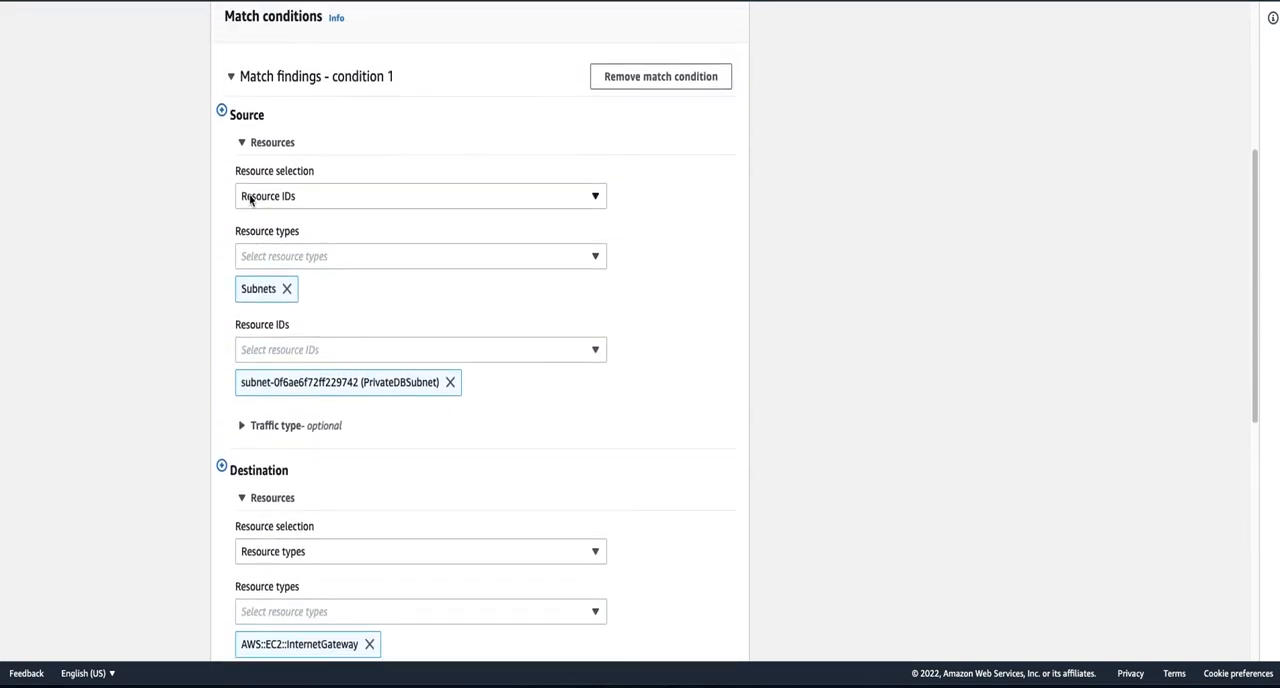
{"action": "left_click", "coordinate": [233, 80]}
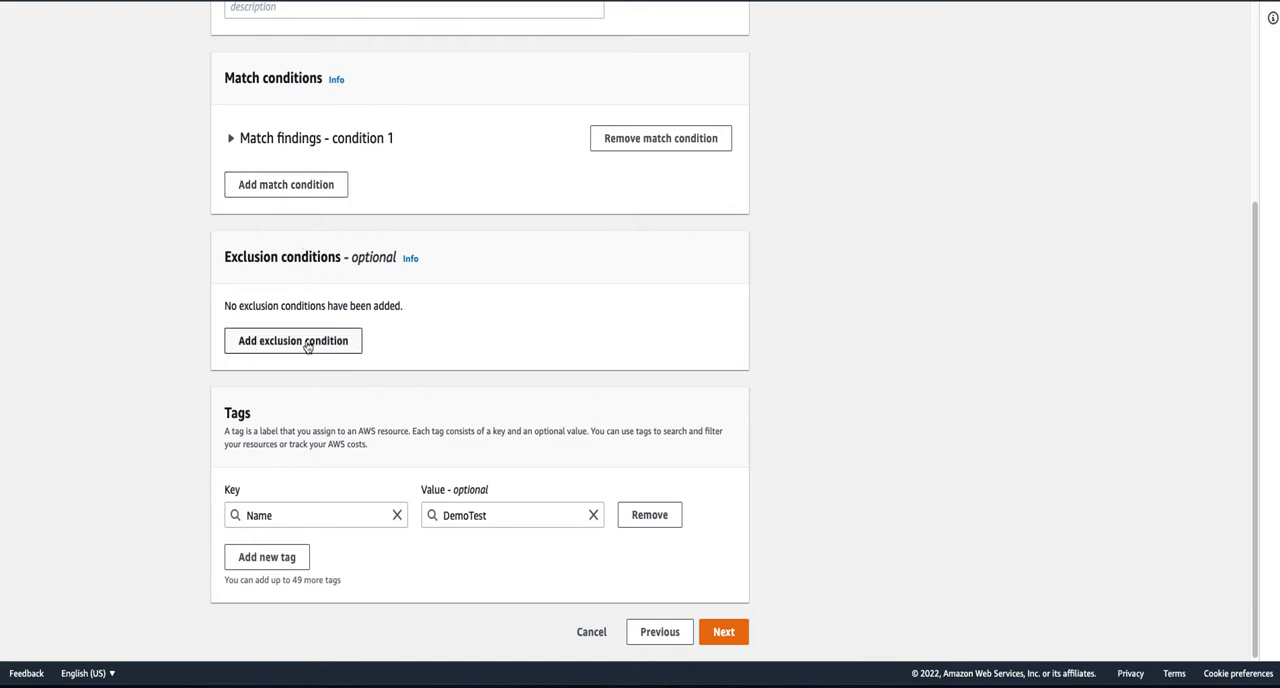
- Add an exclusion condition, look over its Source, Destination and Through settings, and collapse it
{"action": "left_click", "coordinate": [337, 344]}
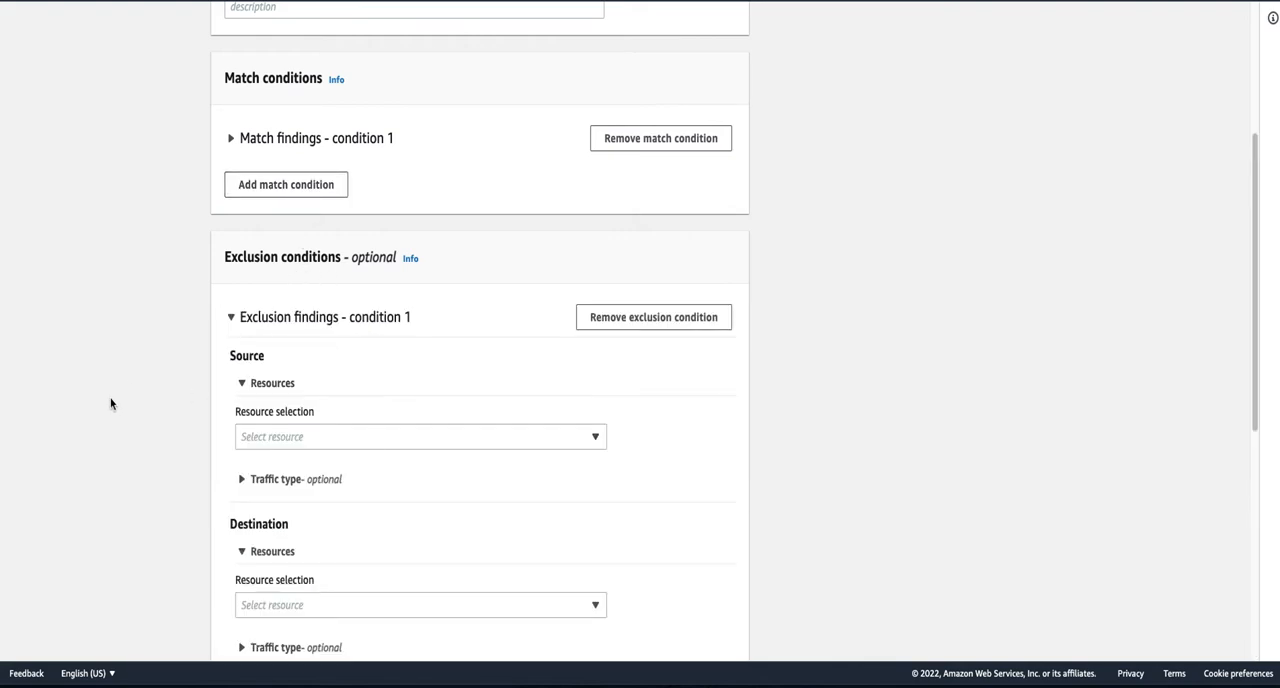
{"action": "scroll", "coordinate": [111, 403], "scroll_direction": "down", "scroll_amount": 2}
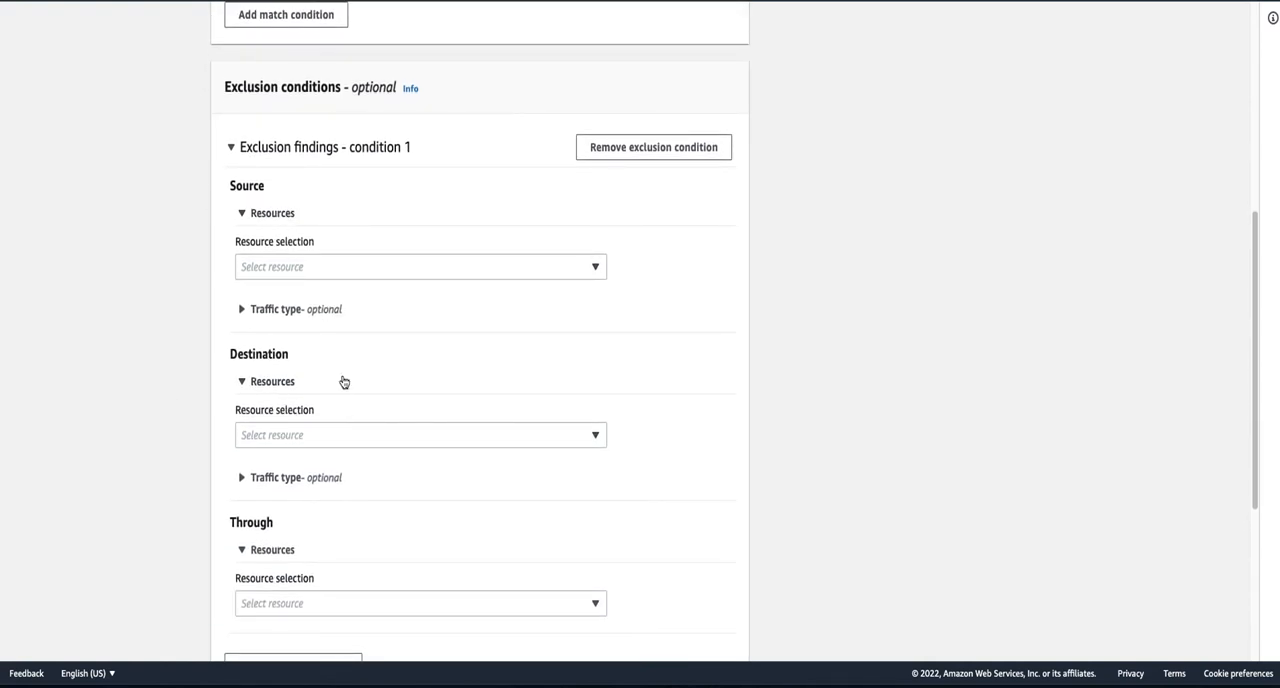
{"action": "scroll", "coordinate": [150, 500], "scroll_direction": "down", "scroll_amount": 2}
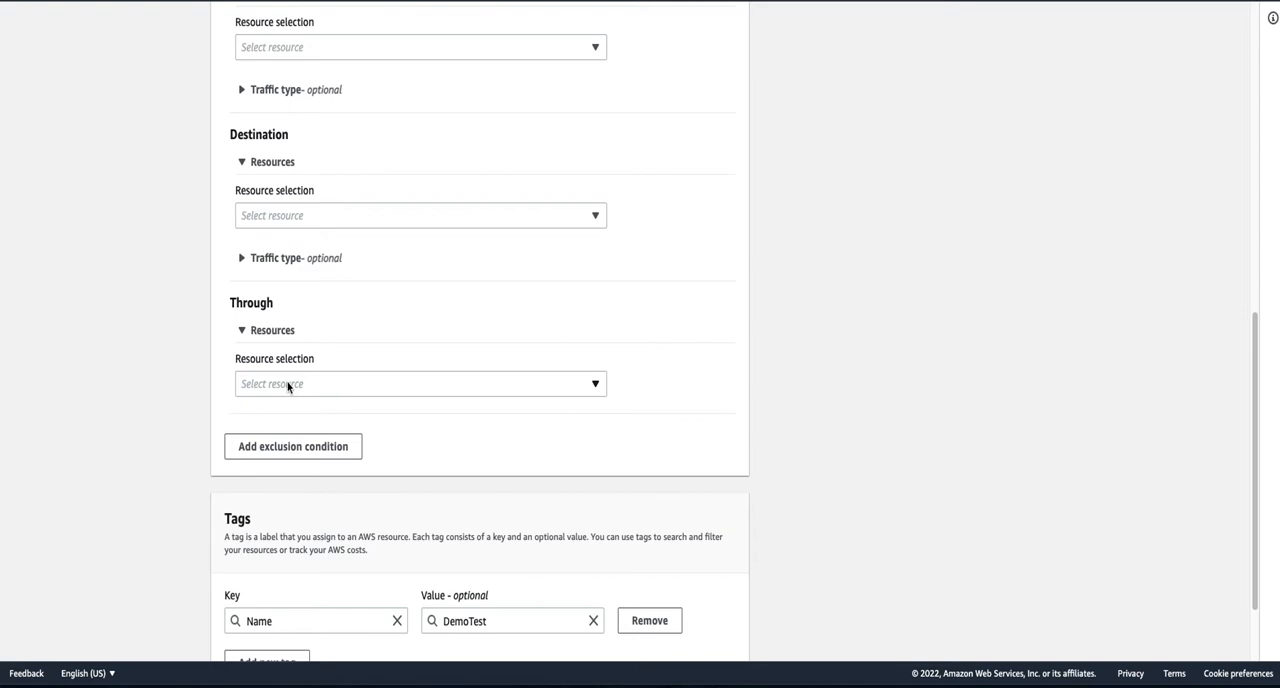
{"action": "scroll", "coordinate": [180, 397], "scroll_direction": "up", "scroll_amount": 1}
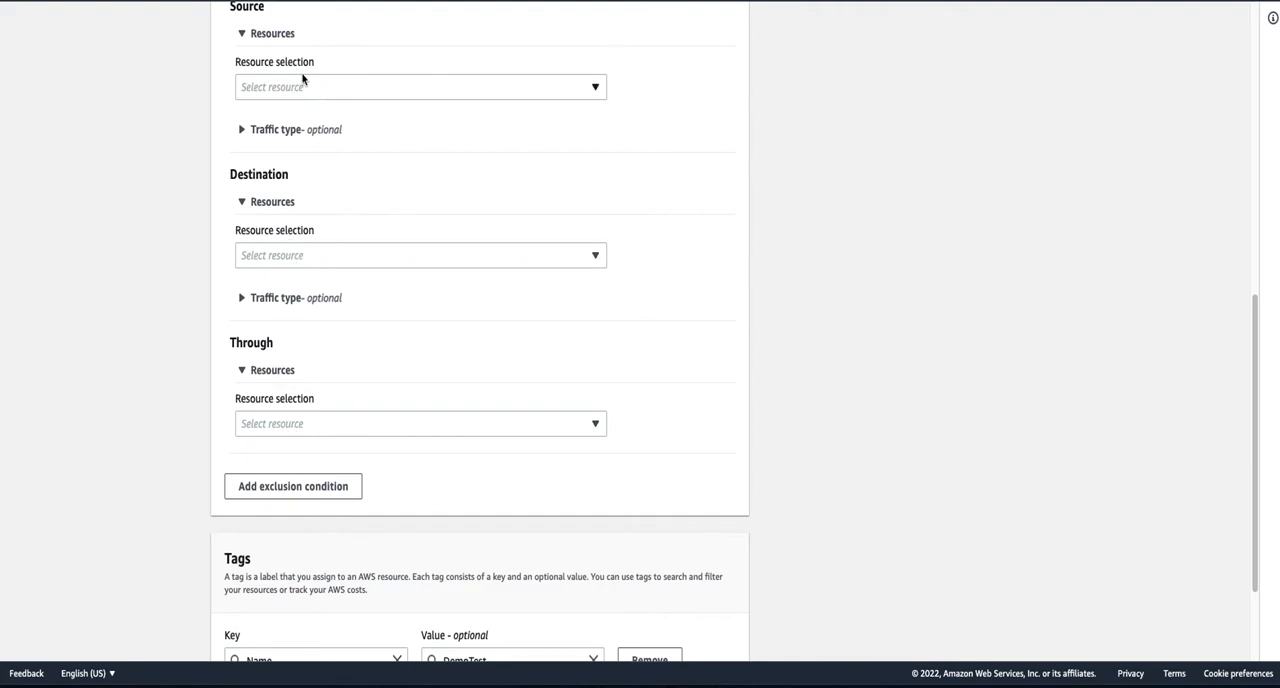
{"action": "scroll", "coordinate": [403, 408], "scroll_direction": "up", "scroll_amount": 2}
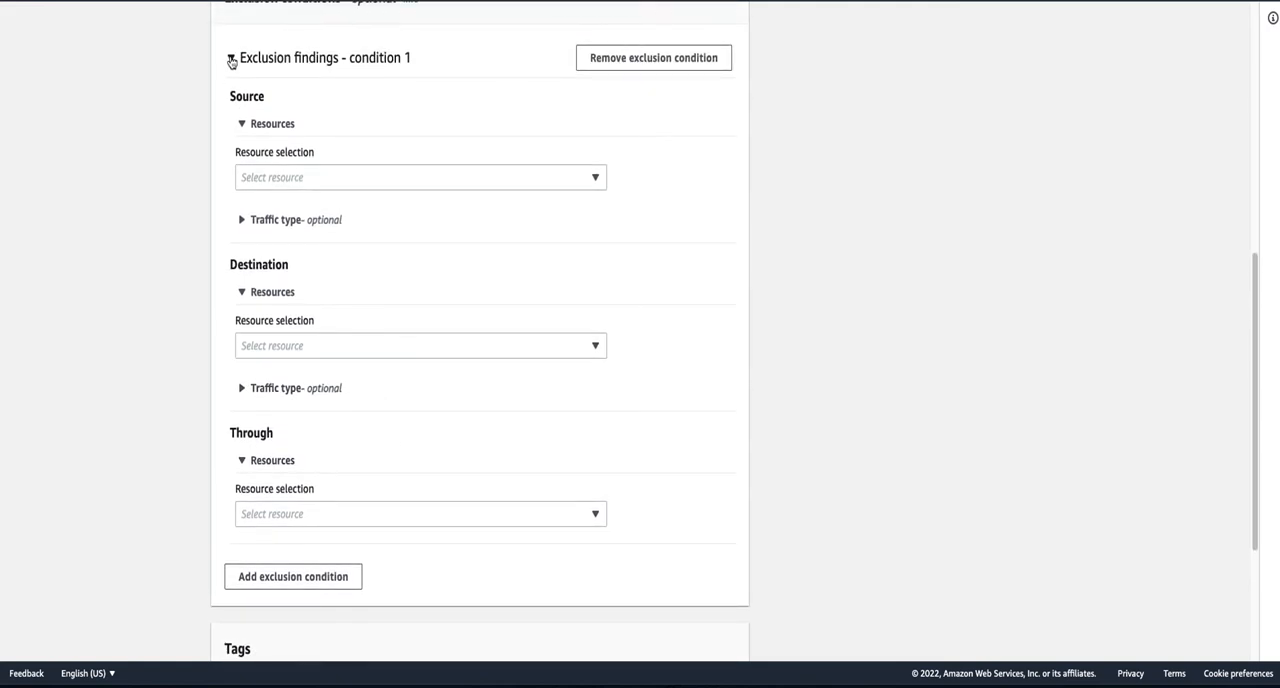
{"action": "left_click", "coordinate": [231, 60]}
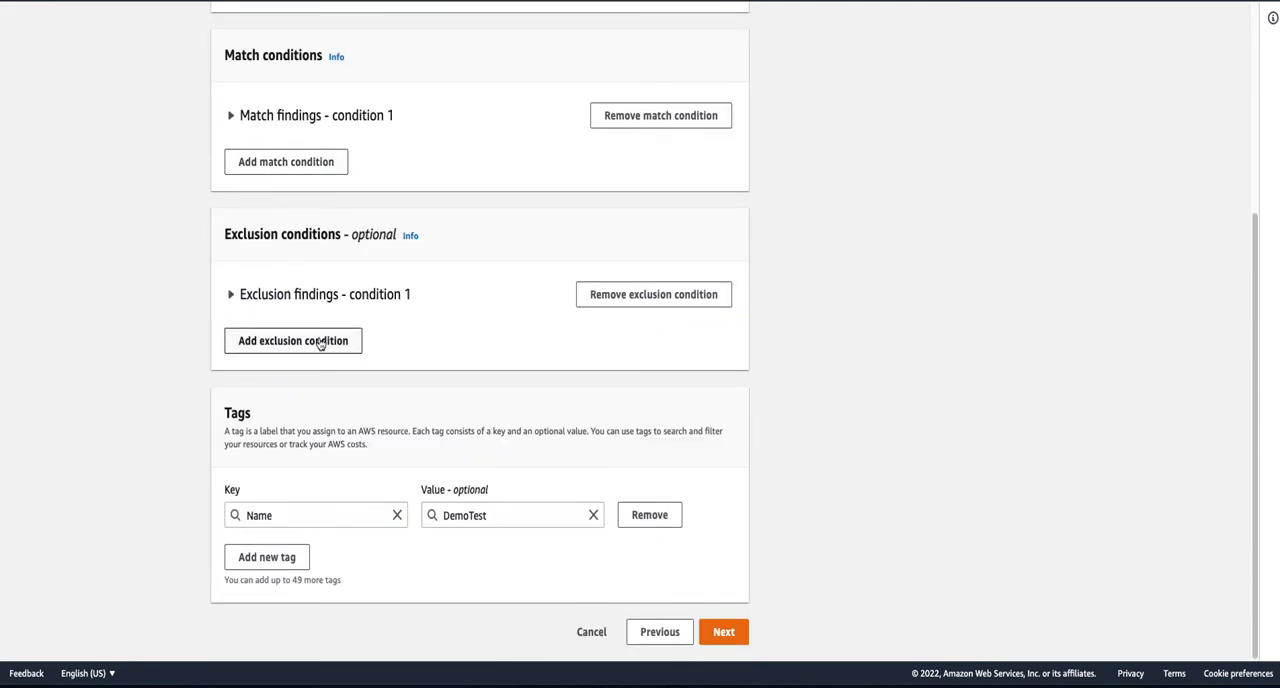
- Proceed to the review stage and examine the match path's source and destination in the scope's JSON conditions
{"action": "left_click", "coordinate": [726, 636]}
{"action": "scroll", "coordinate": [795, 476], "scroll_direction": "down", "scroll_amount": 3}
{"action": "scroll", "coordinate": [886, 480], "scroll_direction": "down", "scroll_amount": 1}
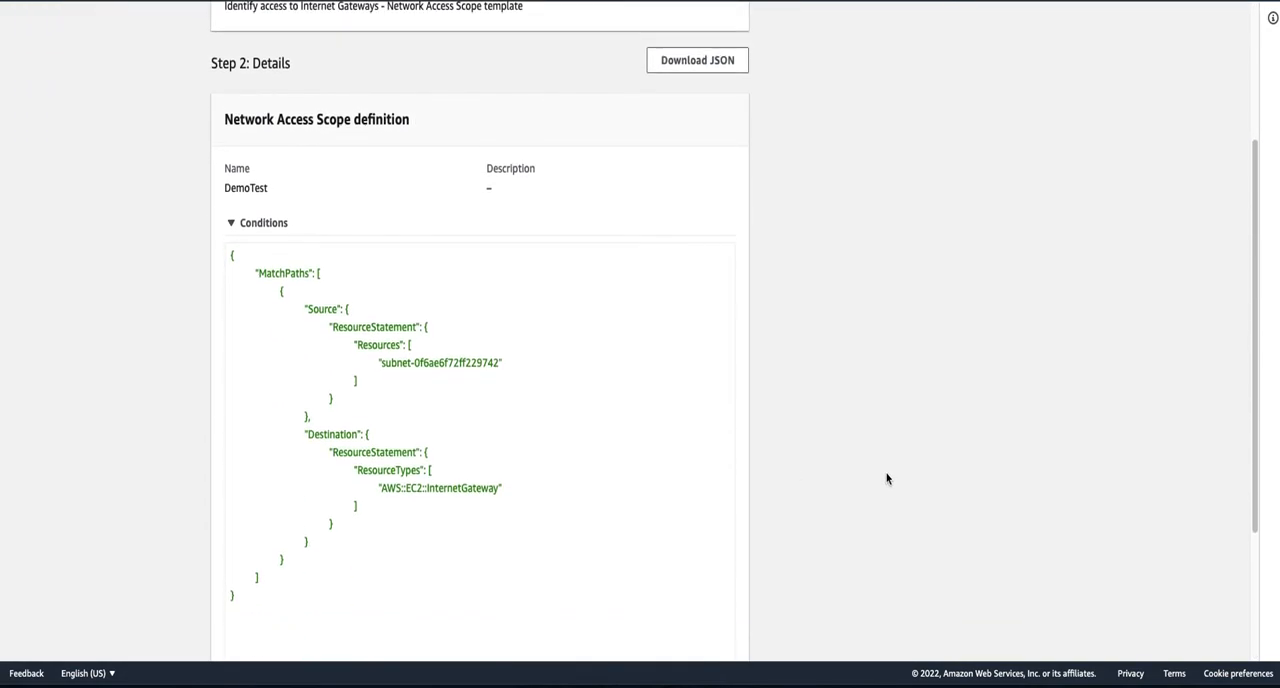
{"action": "left_click_drag", "start_coordinate": [264, 250], "coordinate": [317, 251]}
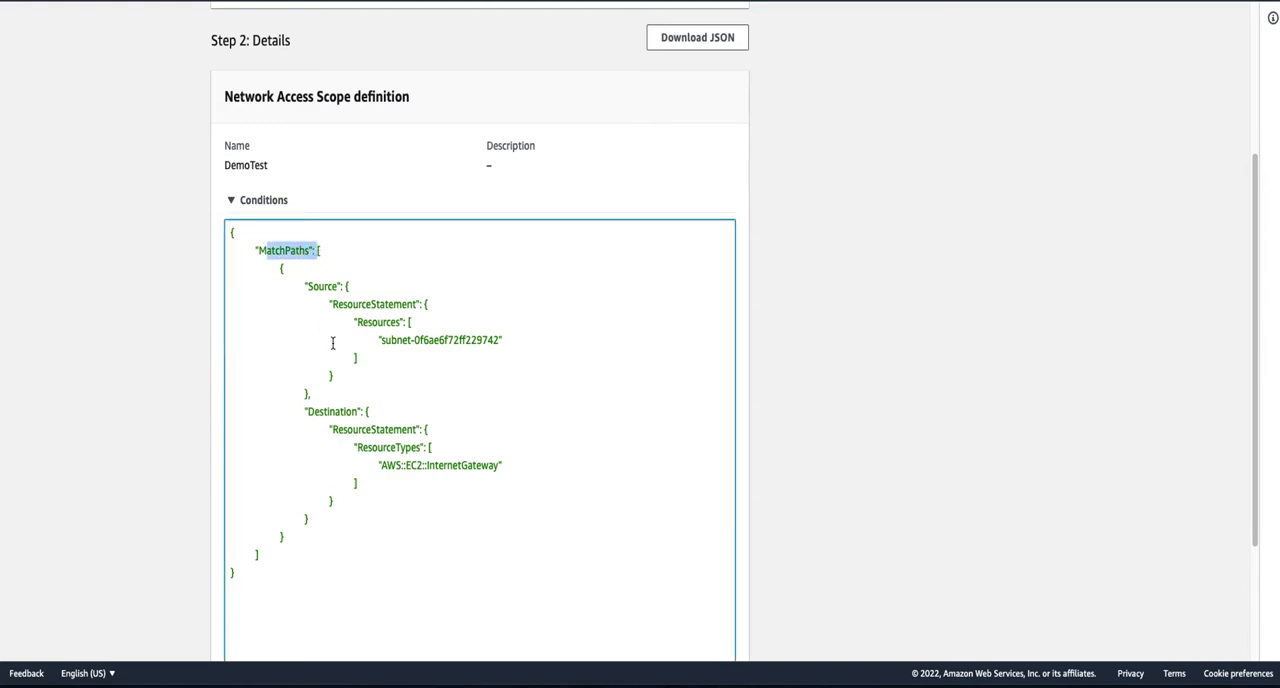
{"action": "left_click", "coordinate": [416, 340]}
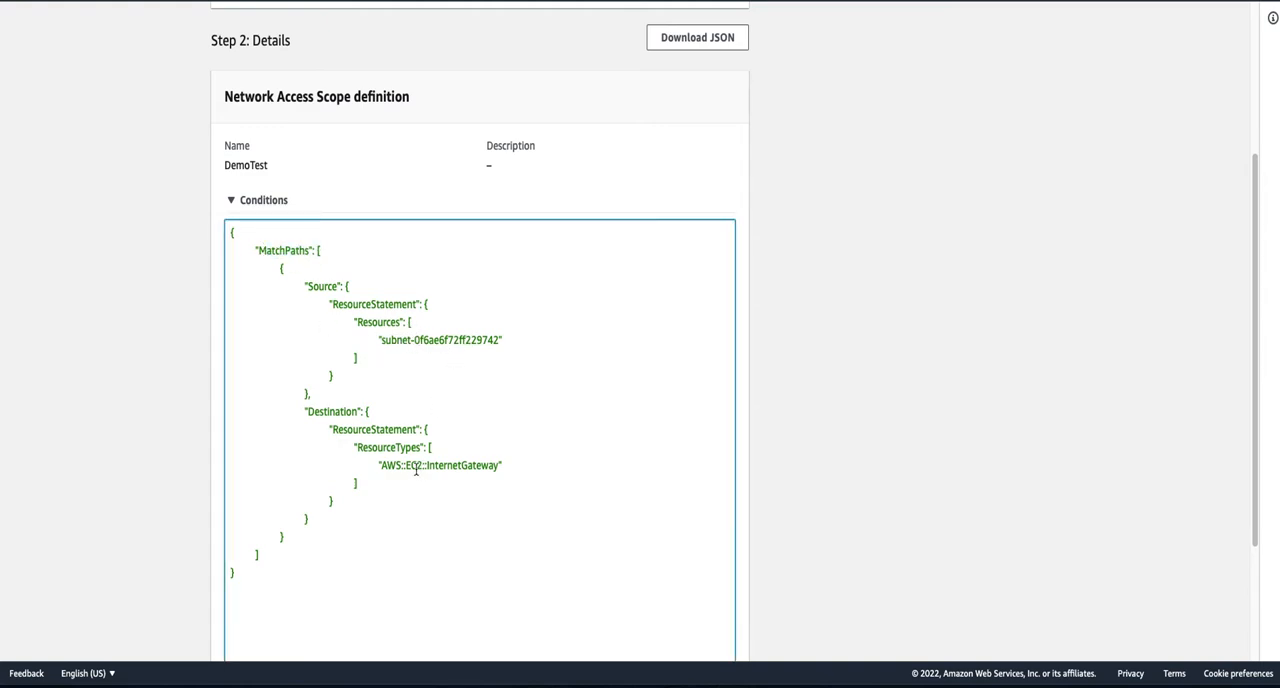
{"action": "left_click_drag", "start_coordinate": [398, 466], "coordinate": [469, 464]}
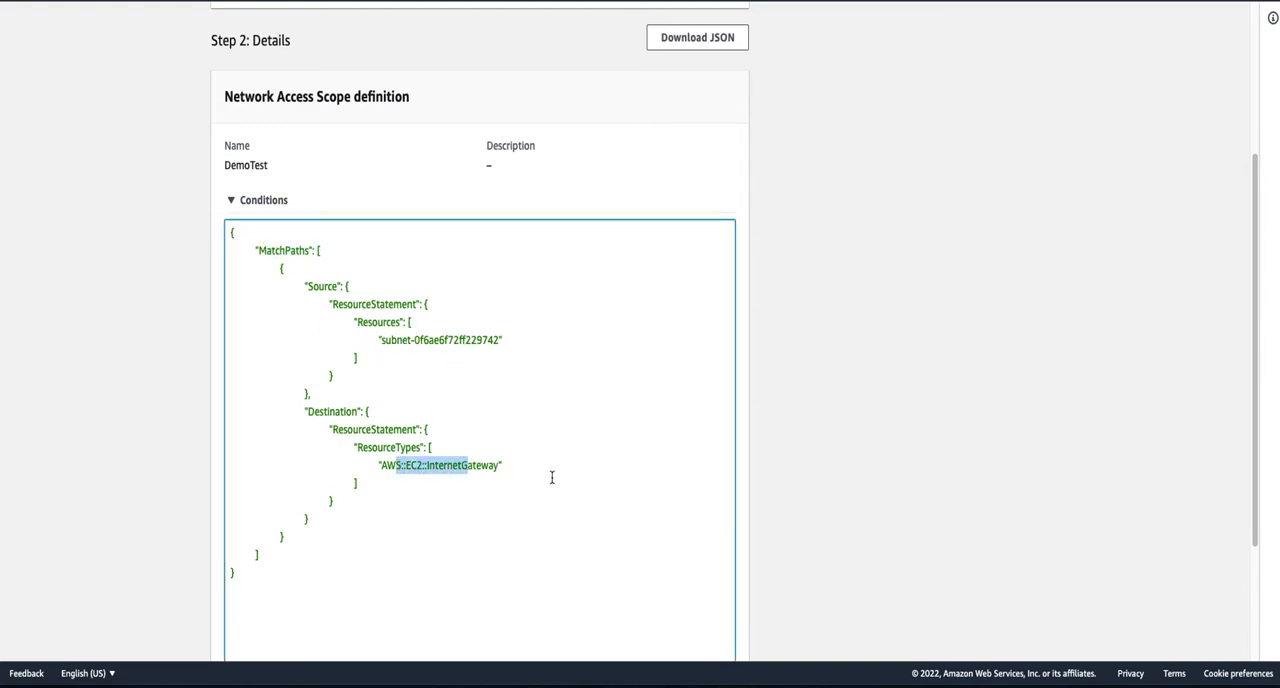
{"action": "scroll", "coordinate": [551, 477], "scroll_direction": "down", "scroll_amount": 2}
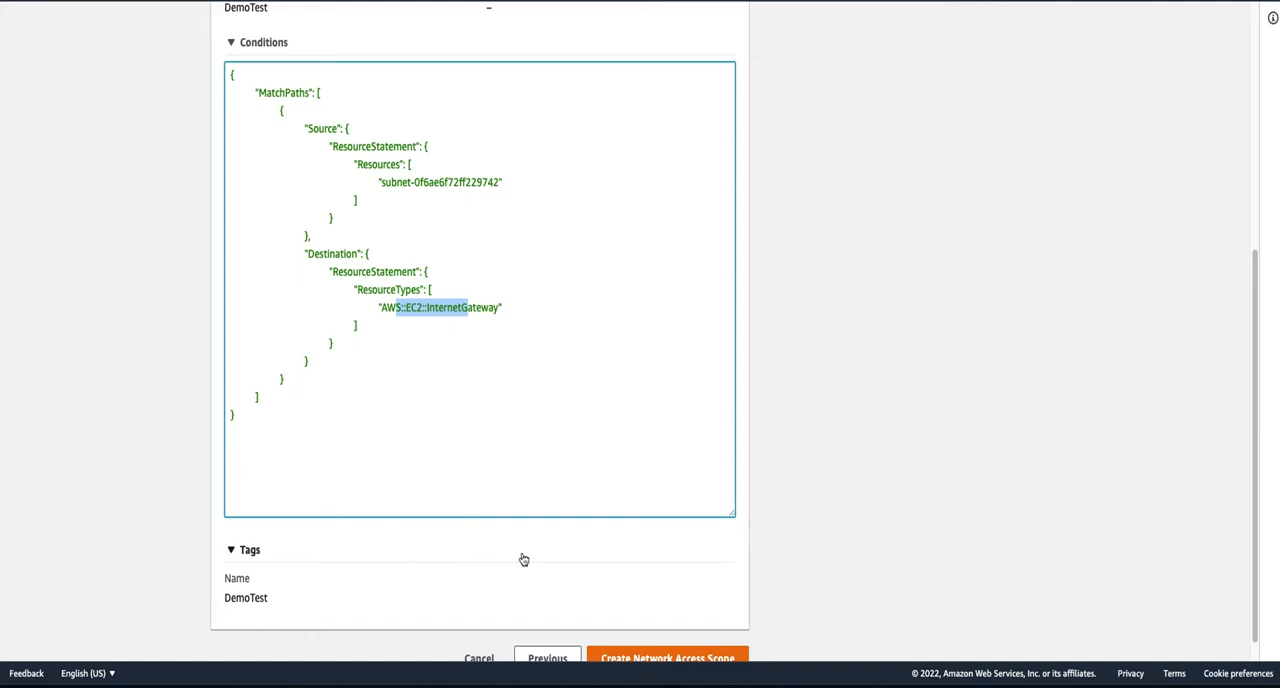
- Cancel the creation of the DemoTest scope and leave the page without saving
{"action": "scroll", "coordinate": [523, 557], "scroll_direction": "down", "scroll_amount": 1}
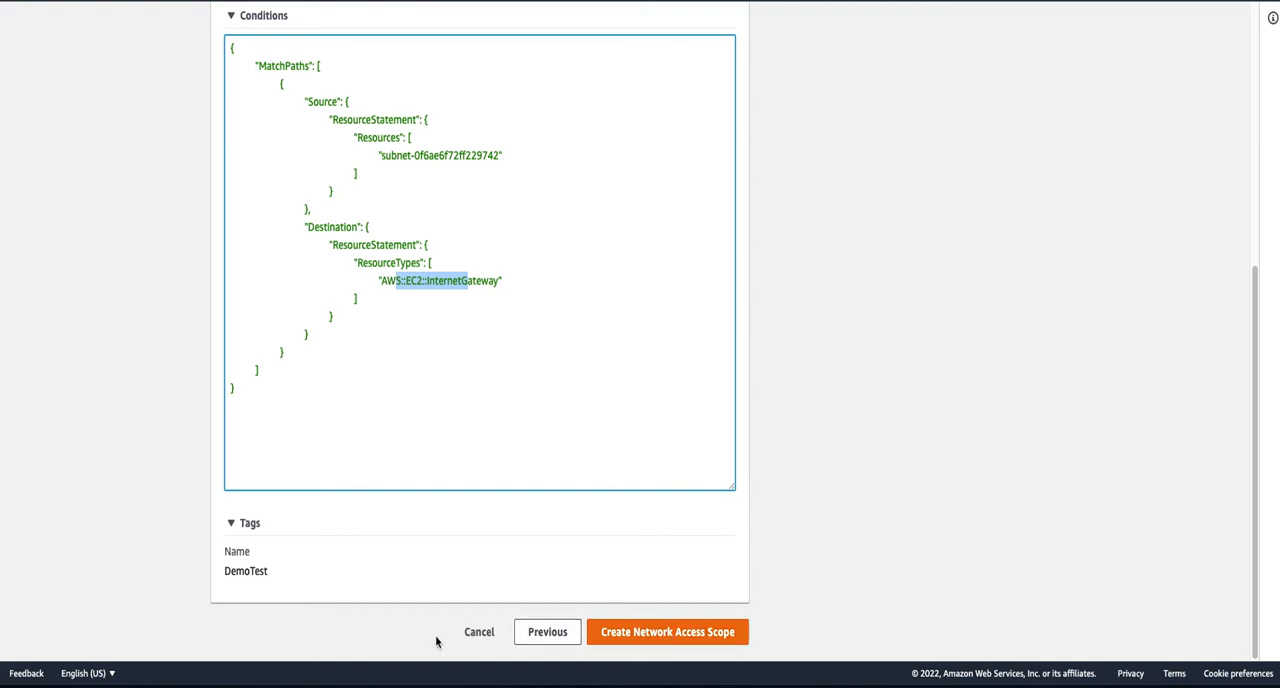
{"action": "left_click", "coordinate": [475, 633]}
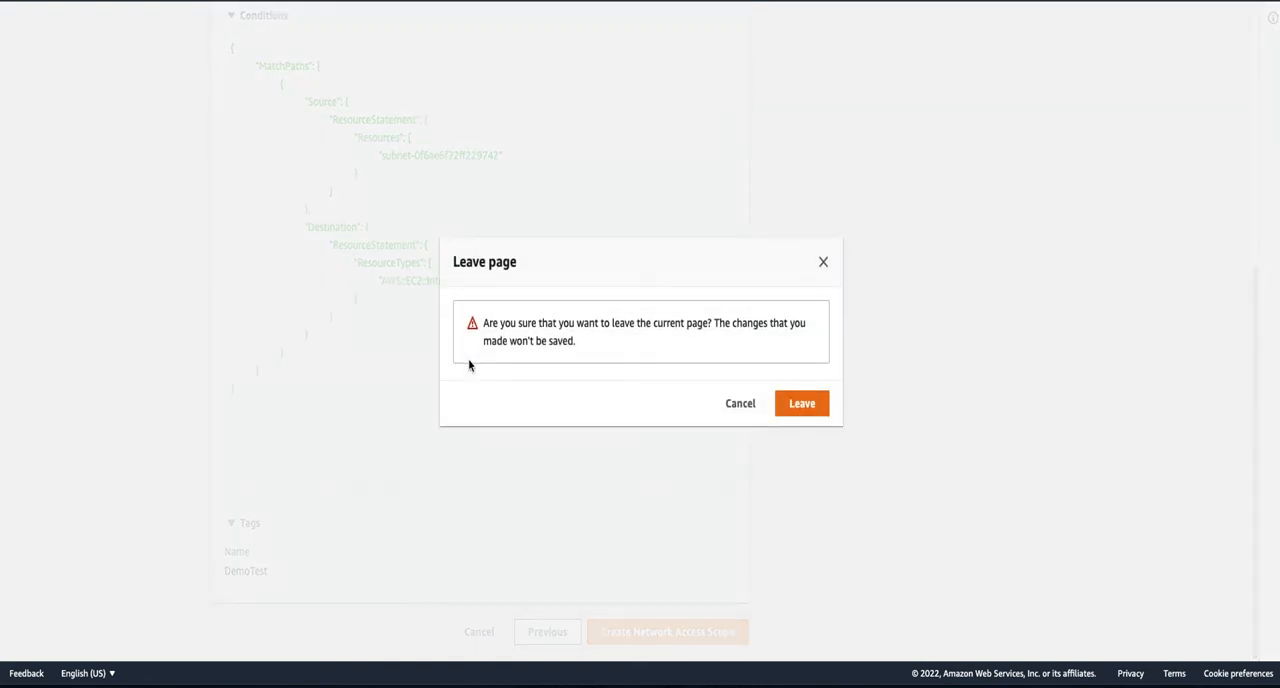
{"action": "left_click", "coordinate": [783, 400]}
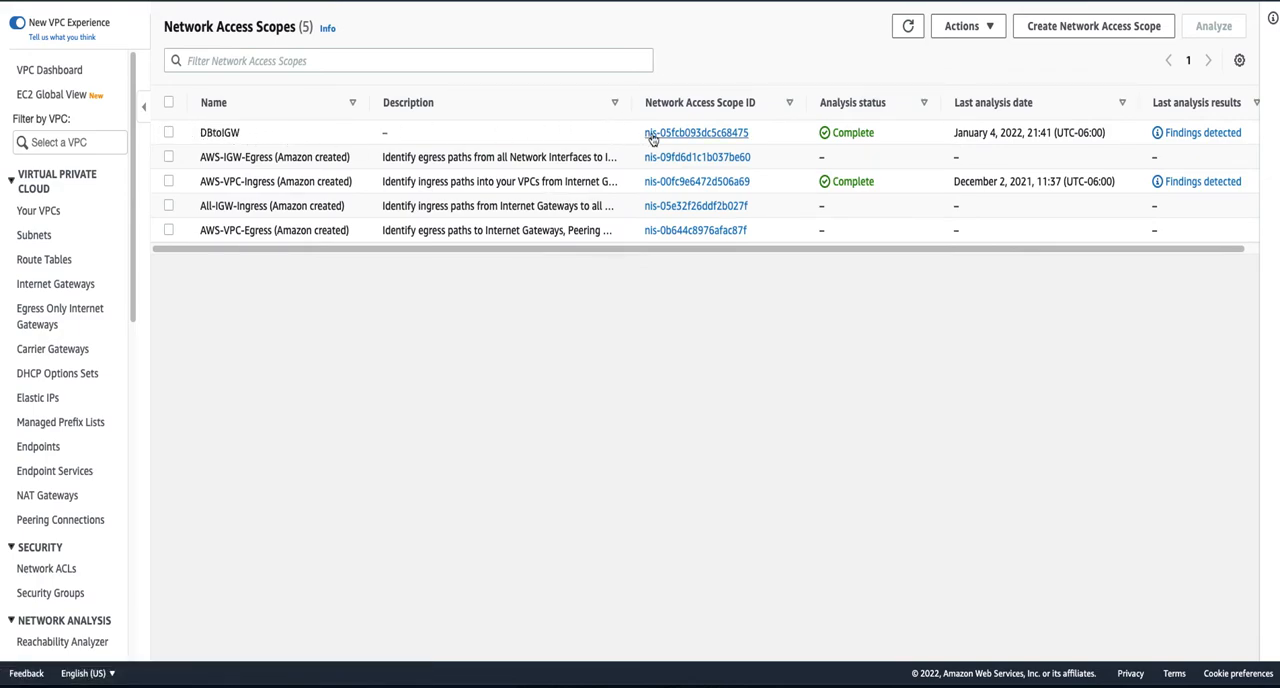
- Open the DBtoIGW Network Access Scope and examine the source, destination and excluded paths in its definition
{"action": "left_click", "coordinate": [686, 141]}
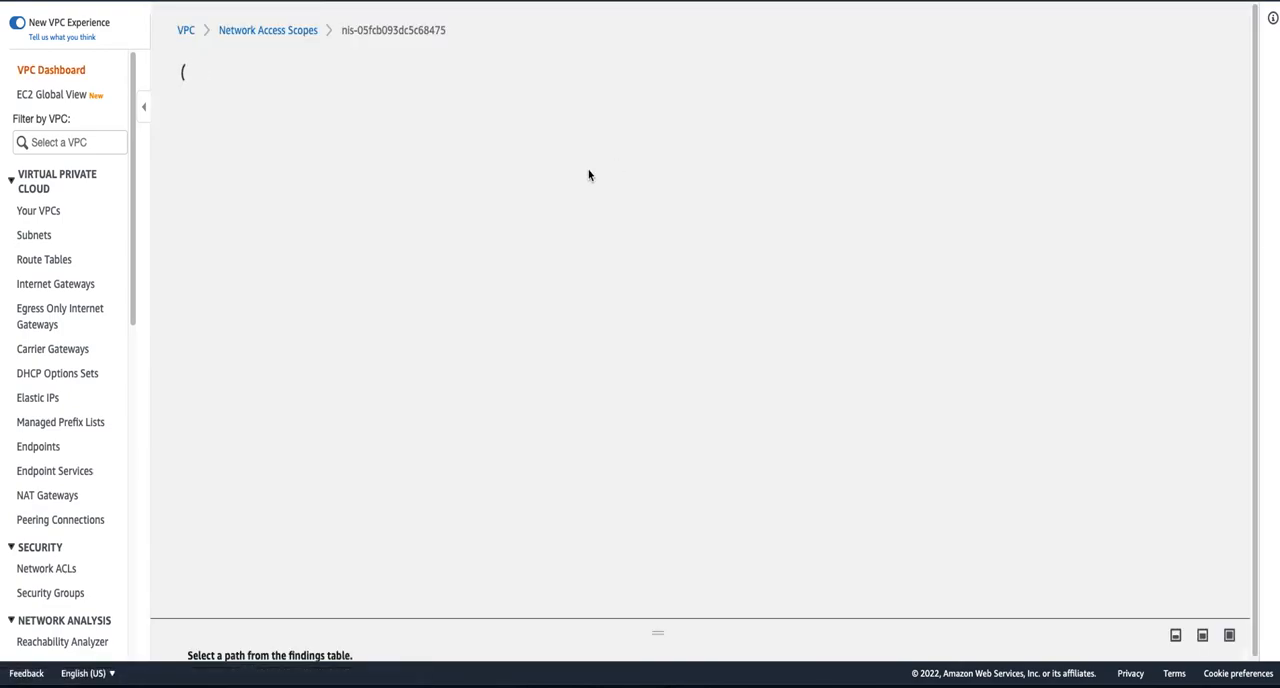
{"action": "left_click", "coordinate": [290, 245]}
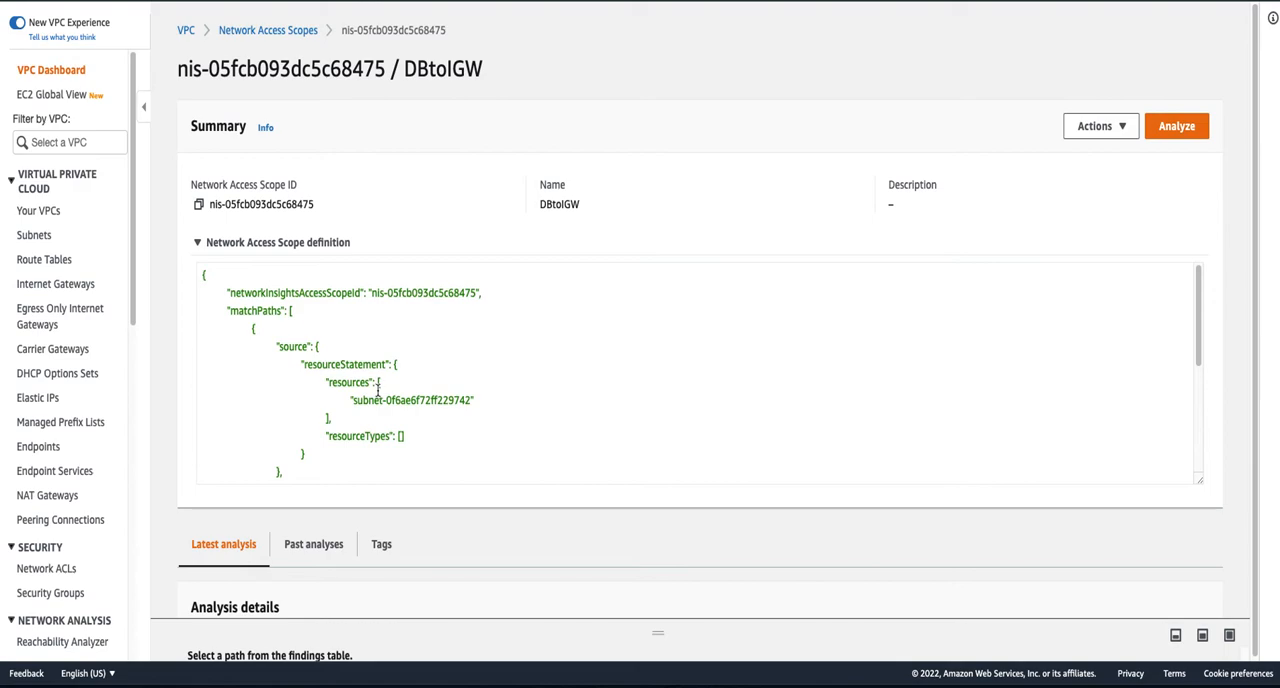
{"action": "left_click_drag", "start_coordinate": [360, 400], "coordinate": [454, 400]}
{"action": "scroll", "coordinate": [530, 391], "scroll_direction": "down", "scroll_amount": 1}
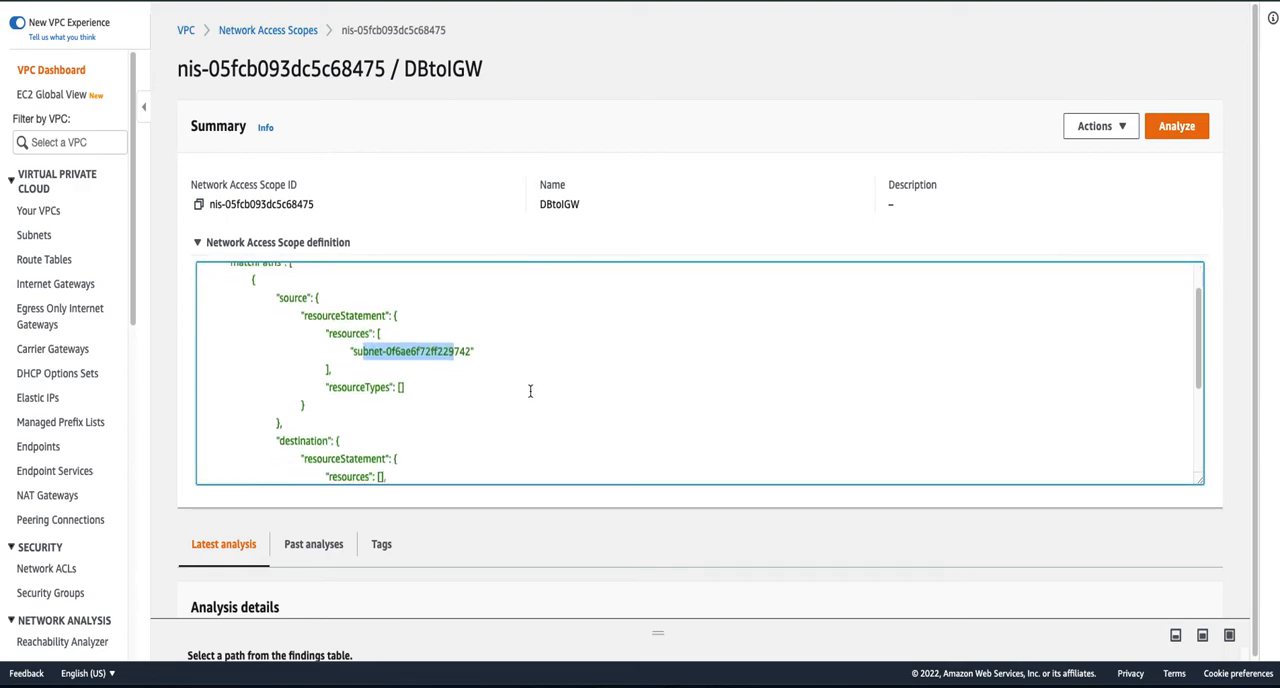
{"action": "scroll", "coordinate": [530, 391], "scroll_direction": "down", "scroll_amount": 3}
{"action": "left_click_drag", "start_coordinate": [379, 422], "coordinate": [489, 424]}
{"action": "scroll", "coordinate": [559, 414], "scroll_direction": "down", "scroll_amount": 1}
{"action": "scroll", "coordinate": [559, 414], "scroll_direction": "down", "scroll_amount": 2}
{"action": "scroll", "coordinate": [559, 414], "scroll_direction": "down", "scroll_amount": 3}
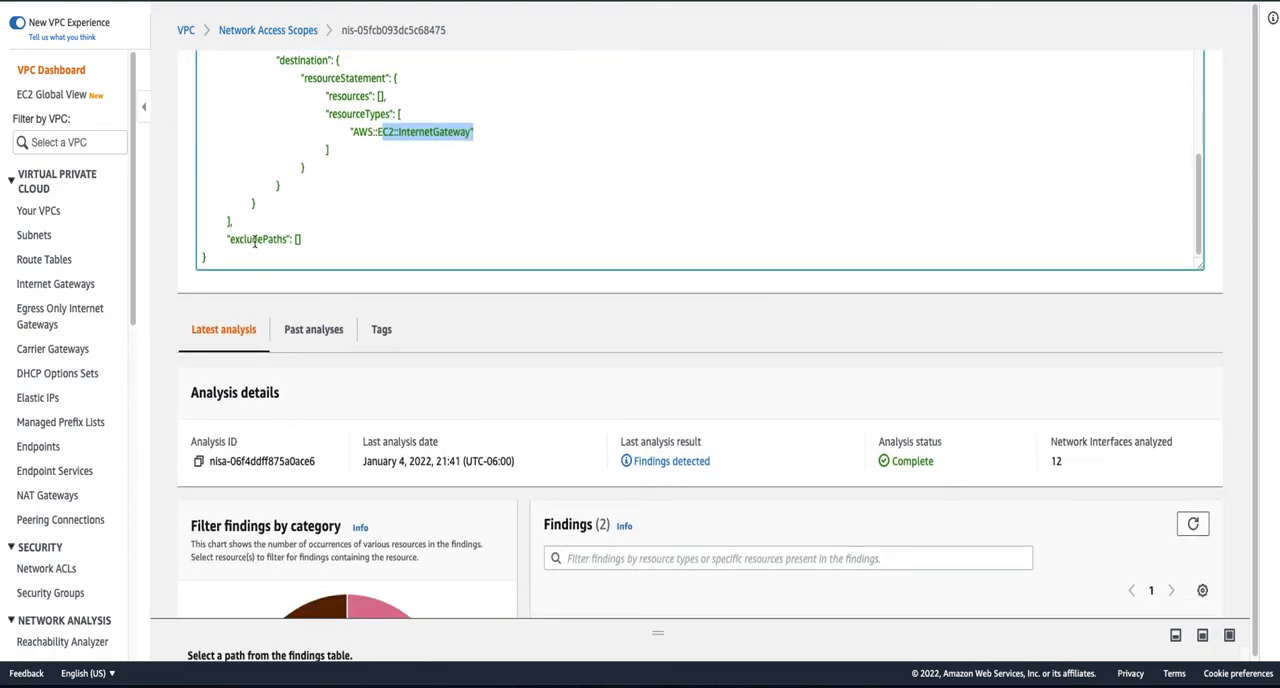
{"action": "left_click_drag", "start_coordinate": [234, 240], "coordinate": [322, 241]}
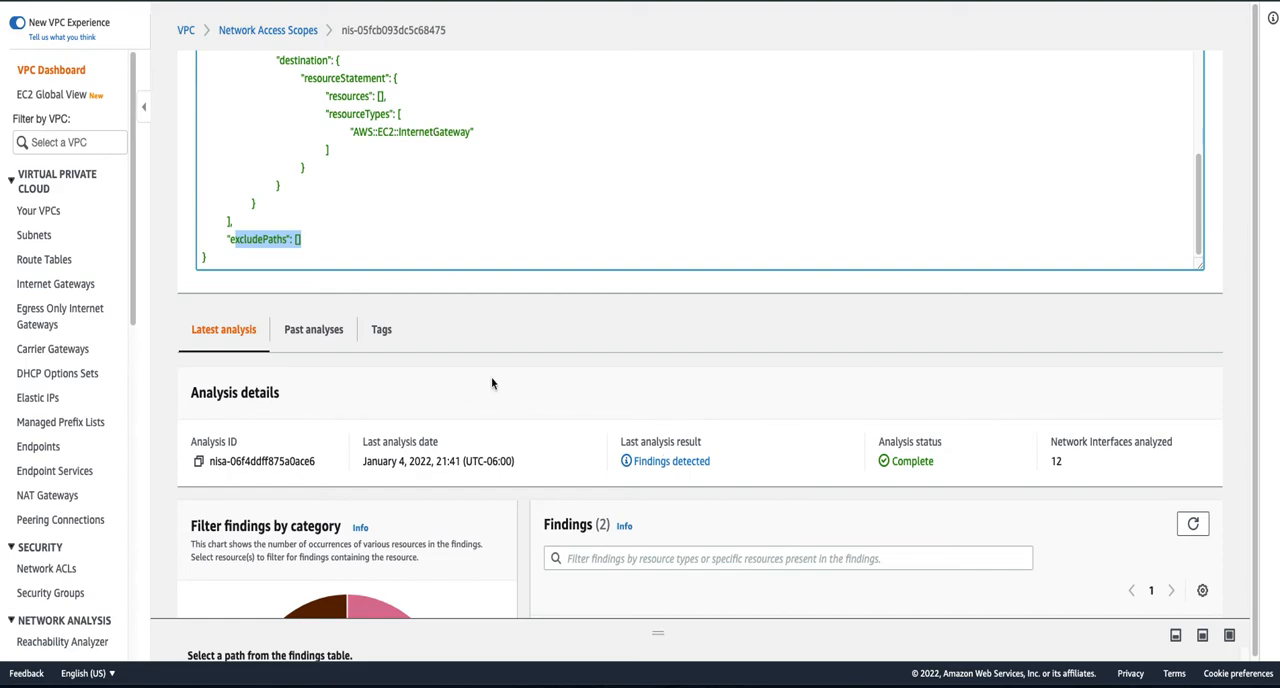
- Select the first finding of the latest analysis, enlarge its path details and examine the security group information
{"action": "scroll", "coordinate": [491, 383], "scroll_direction": "down", "scroll_amount": 3}
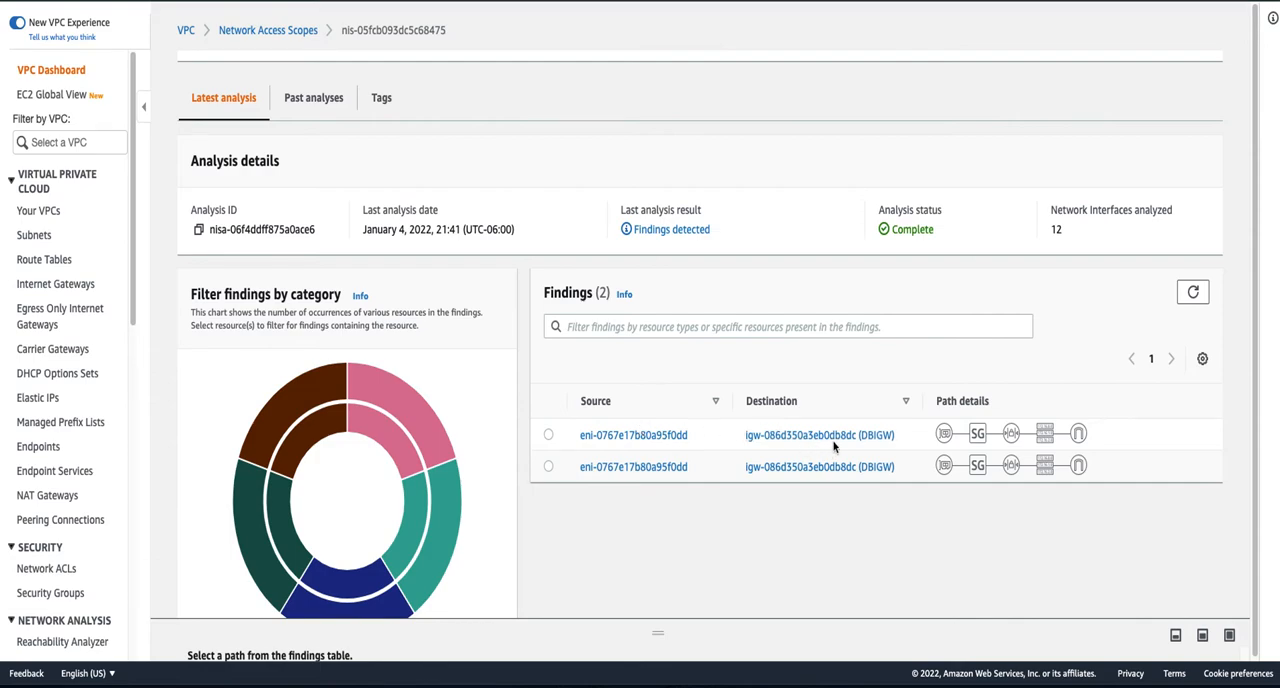
{"action": "left_click", "coordinate": [549, 436]}
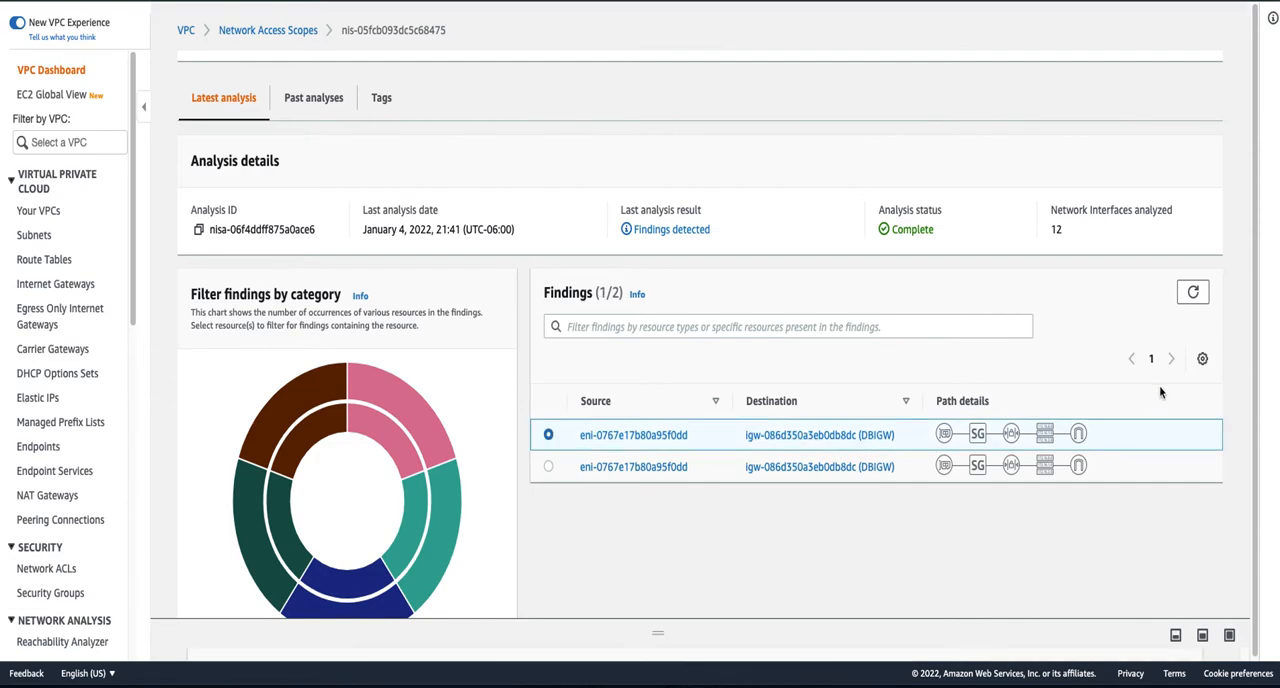
{"action": "left_click", "coordinate": [1231, 637]}
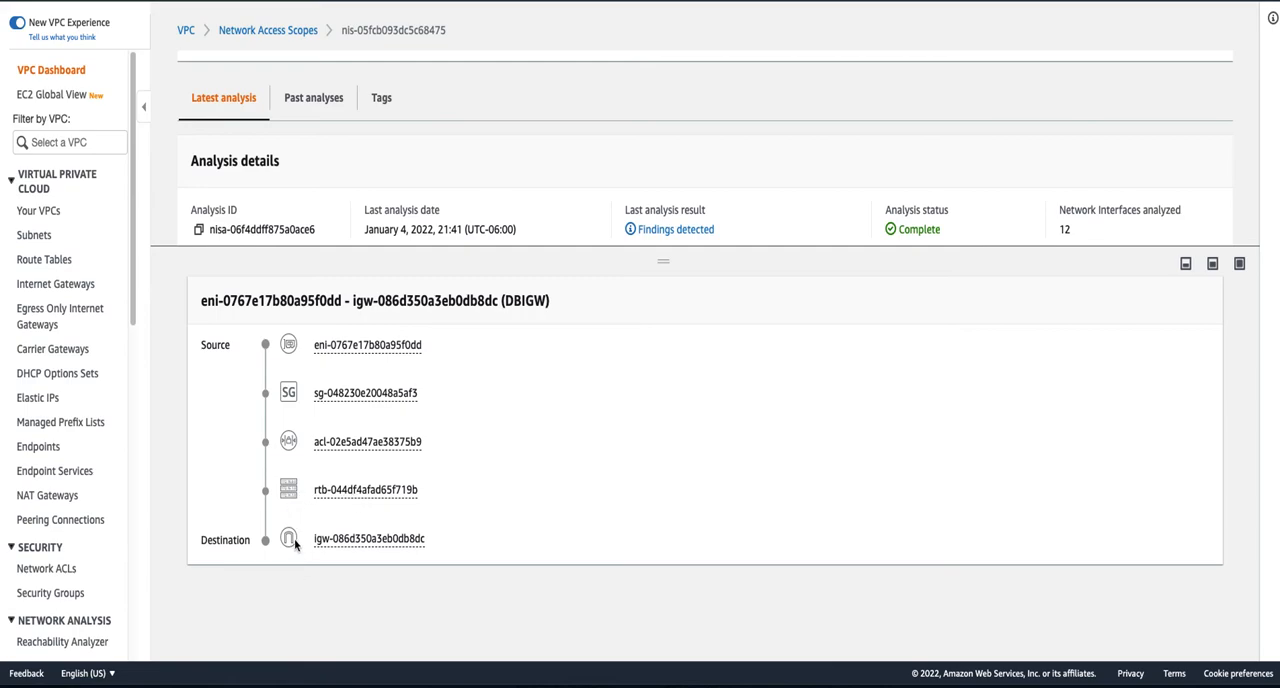
{"action": "left_click", "coordinate": [357, 400]}
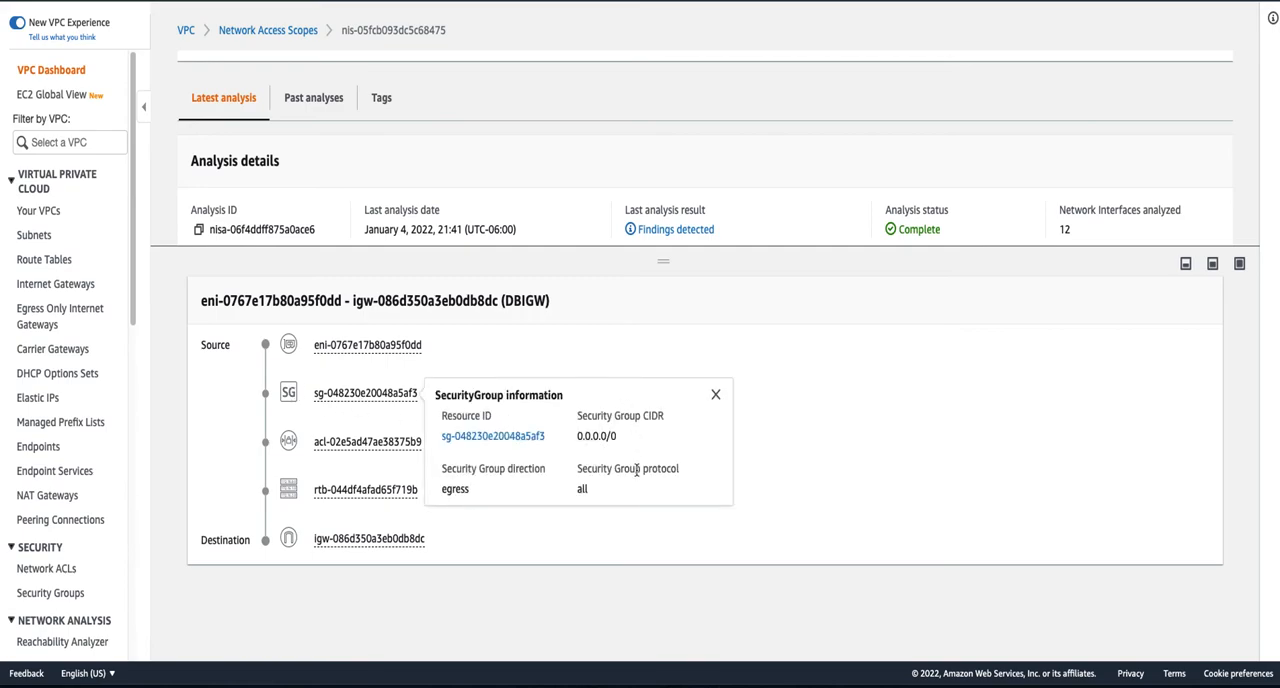
{"action": "left_click", "coordinate": [715, 396]}
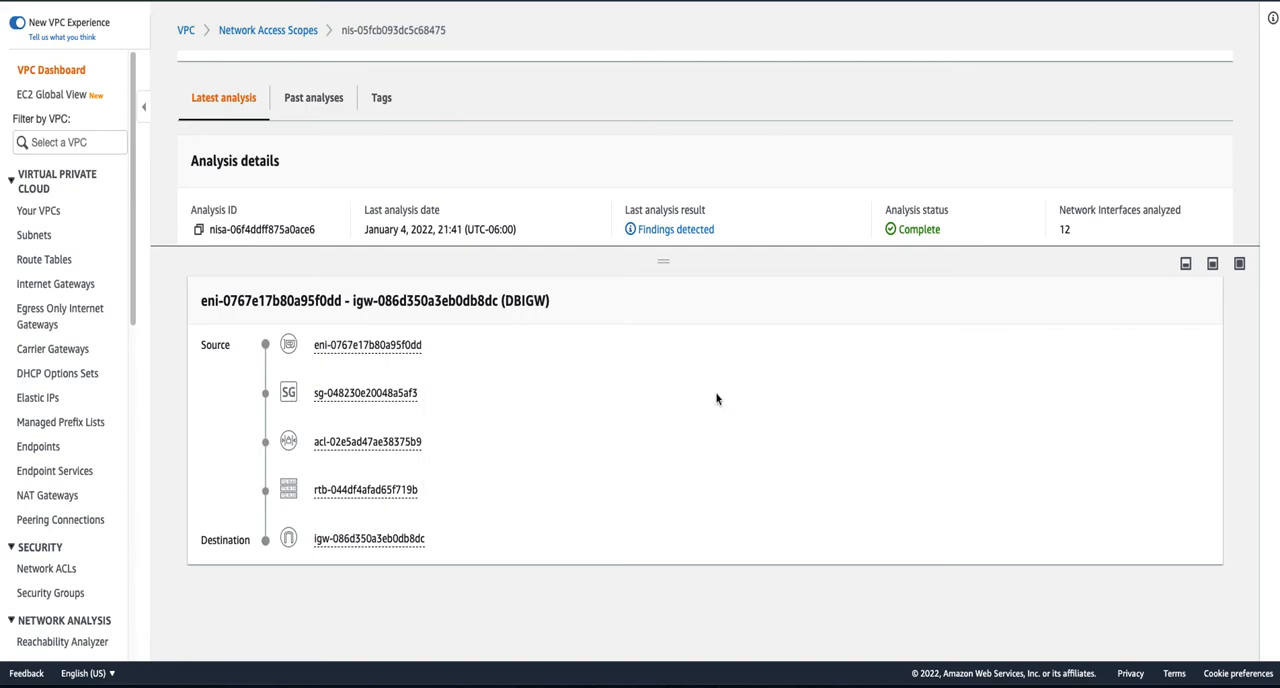
- Examine the destination CIDR and gateway ID of the route table in the finding's path, and close its information
{"action": "left_click", "coordinate": [364, 494]}
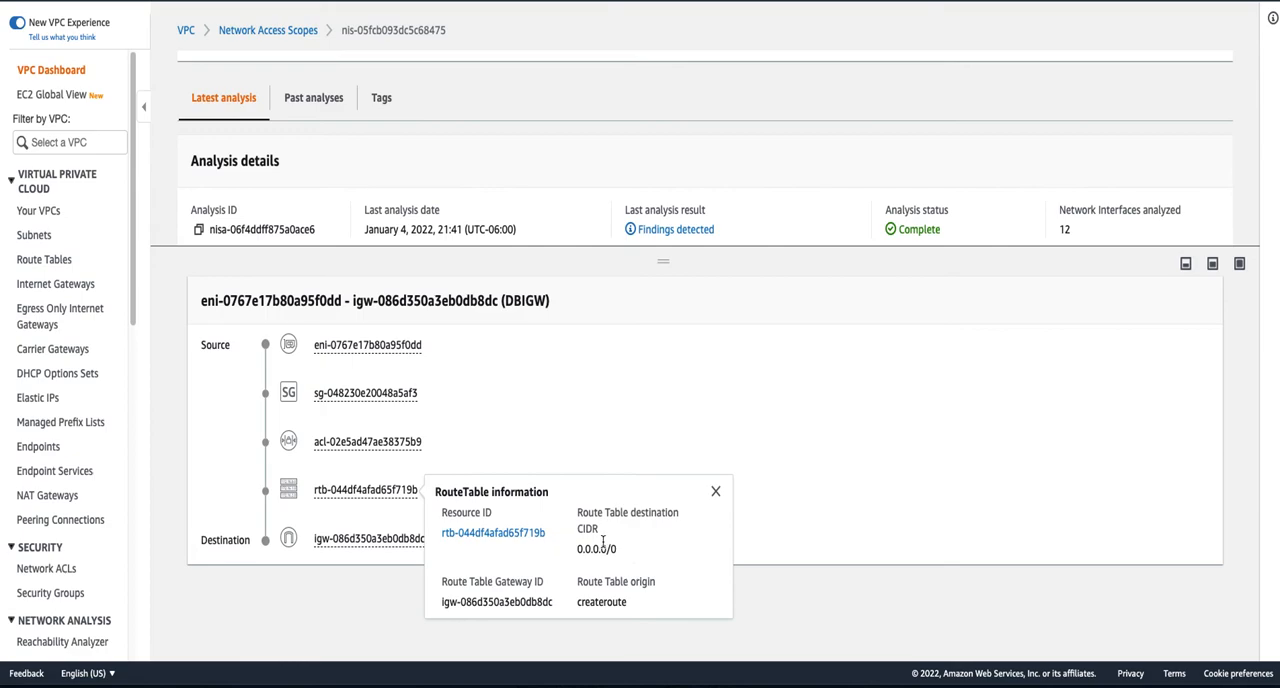
{"action": "left_click_drag", "start_coordinate": [578, 549], "coordinate": [620, 550]}
{"action": "left_click_drag", "start_coordinate": [443, 601], "coordinate": [556, 608]}
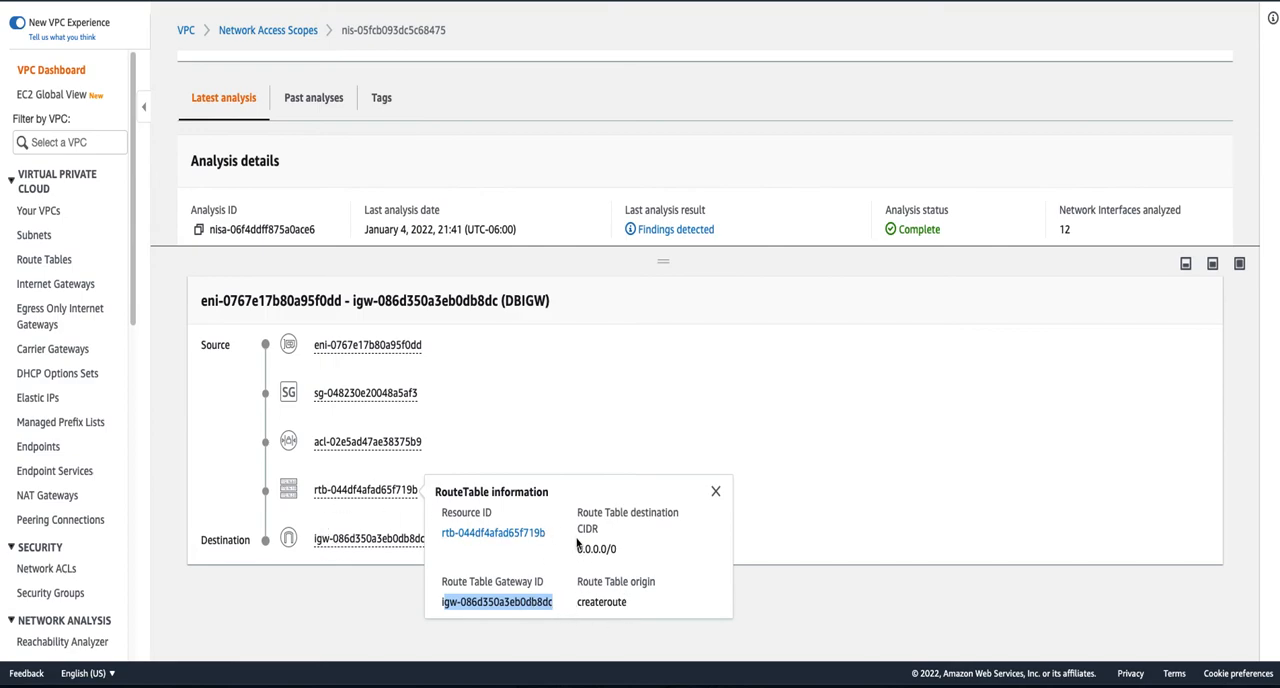
{"action": "left_click", "coordinate": [714, 494]}
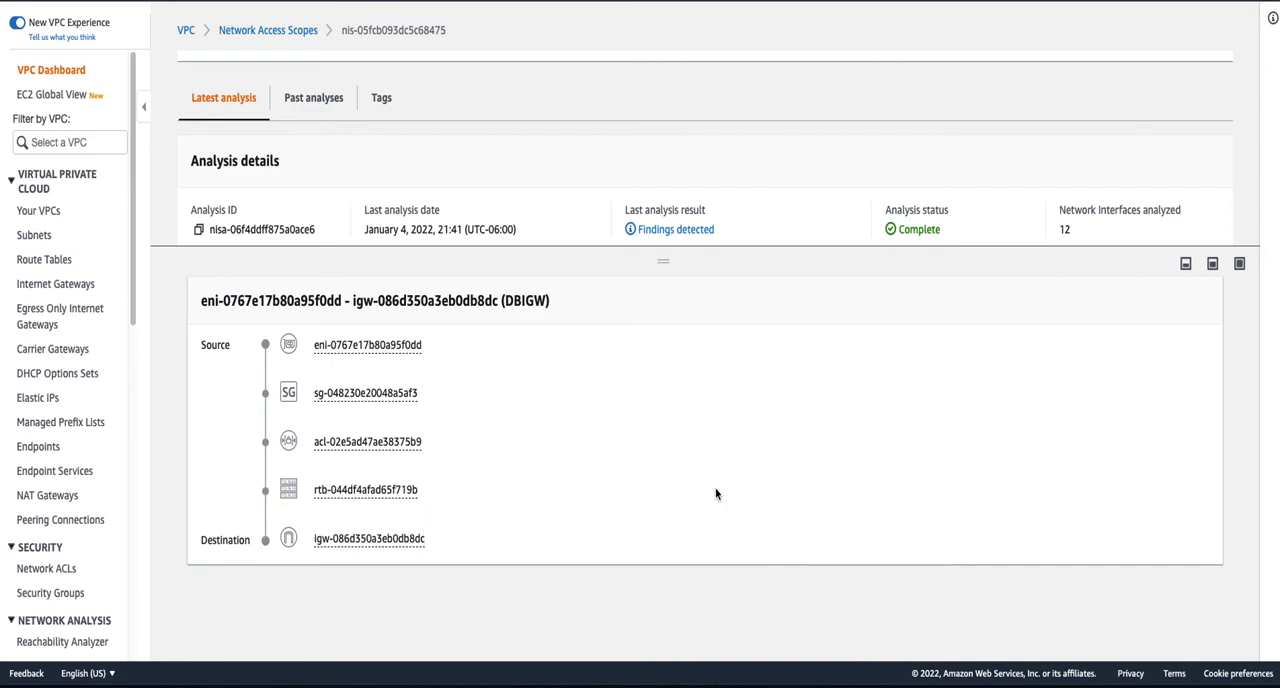
- In DBRouteTable, change the target of the 0.0.0.0/0 route to the NAT gateway DBNATGW and save the changes
{"action": "left_click", "coordinate": [43, 260]}
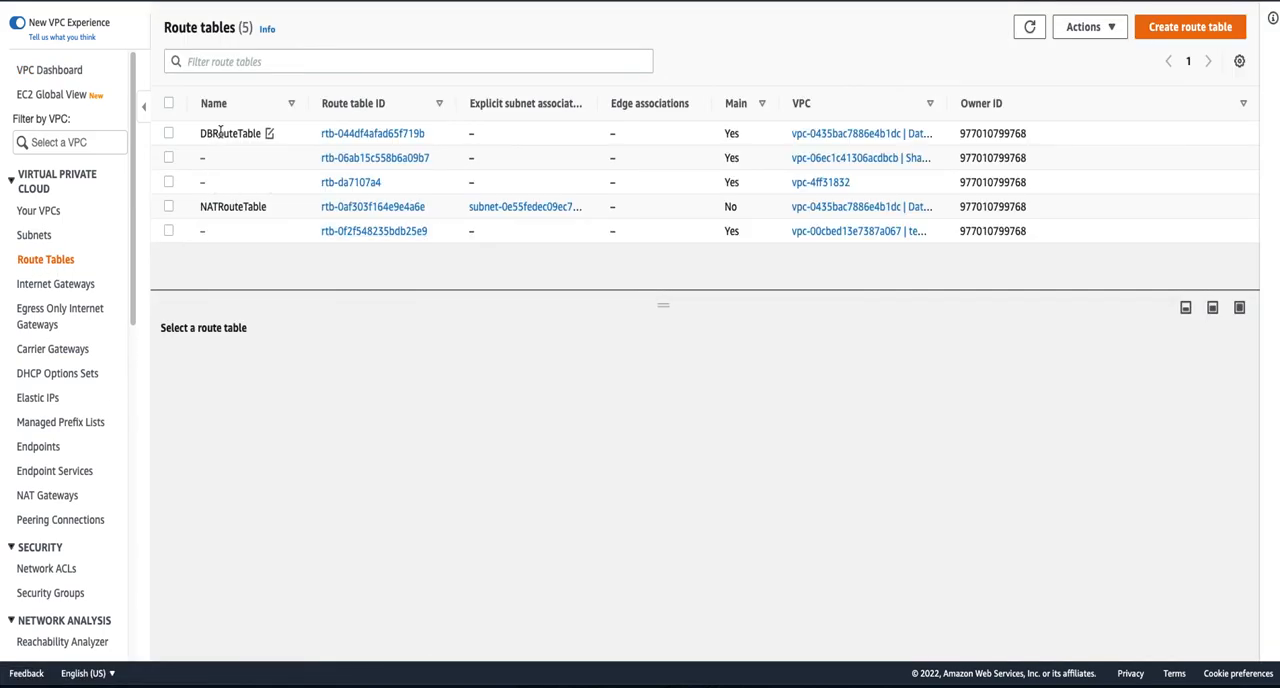
{"action": "left_click", "coordinate": [268, 133]}
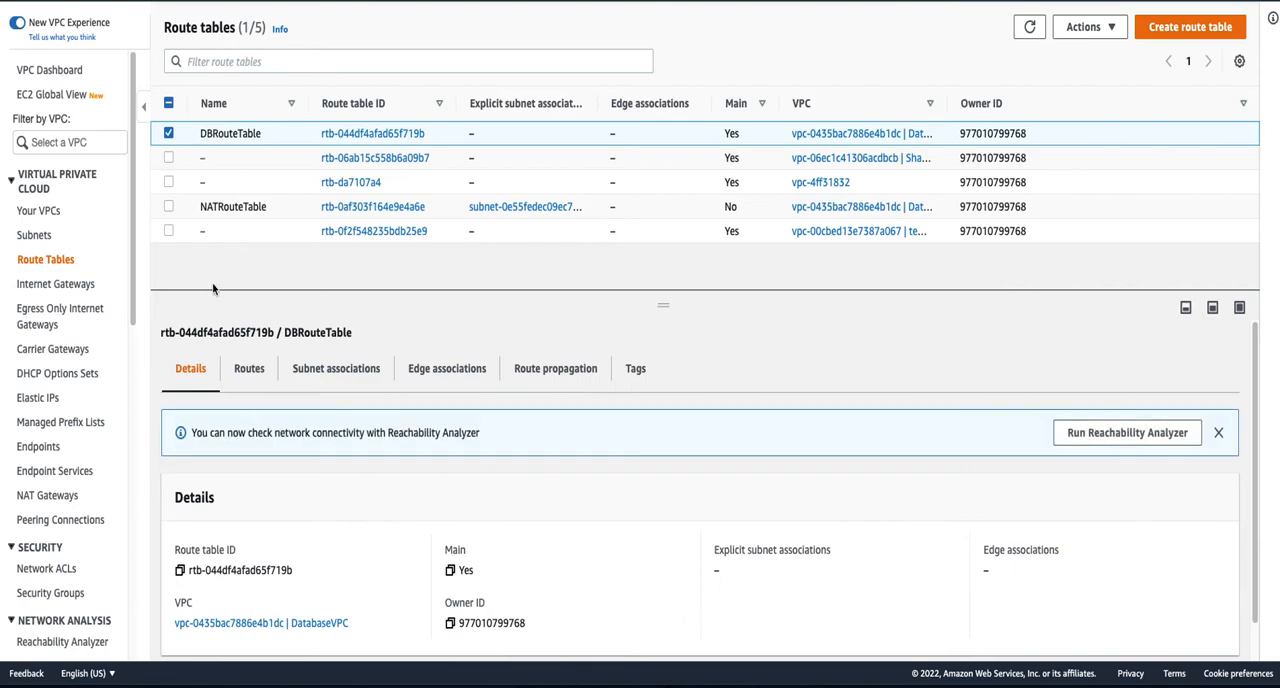
{"action": "left_click", "coordinate": [254, 374]}
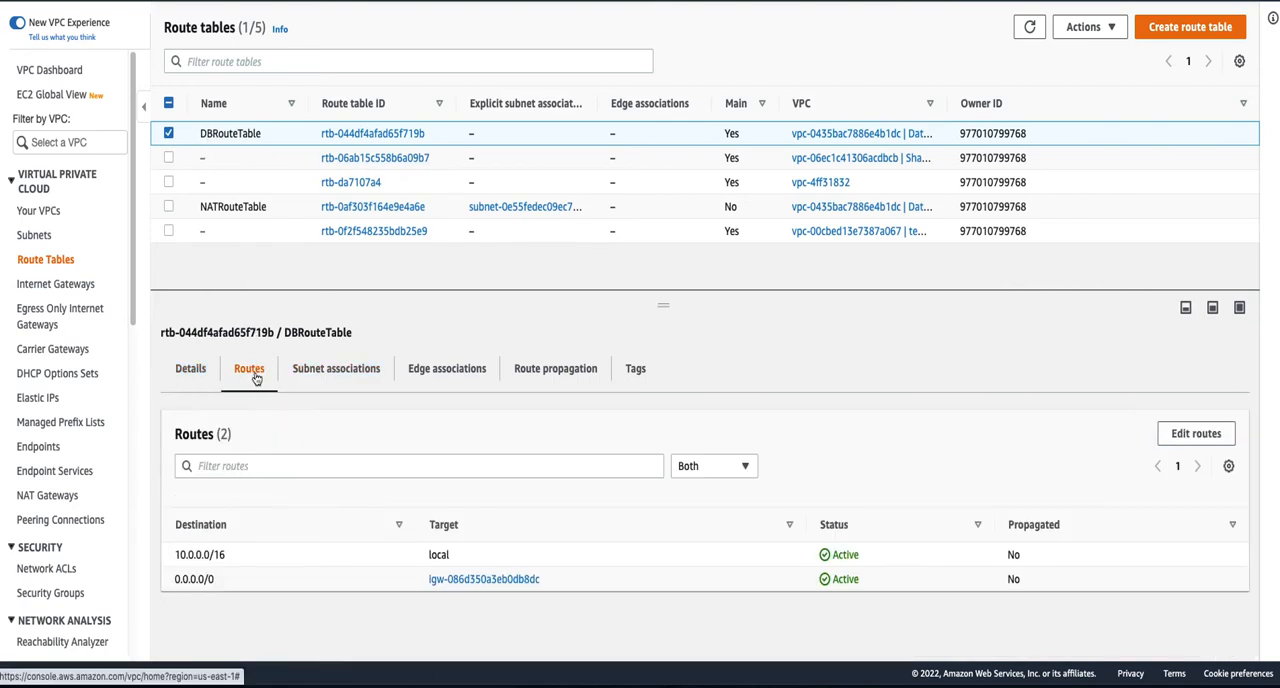
{"action": "left_click", "coordinate": [1193, 435]}
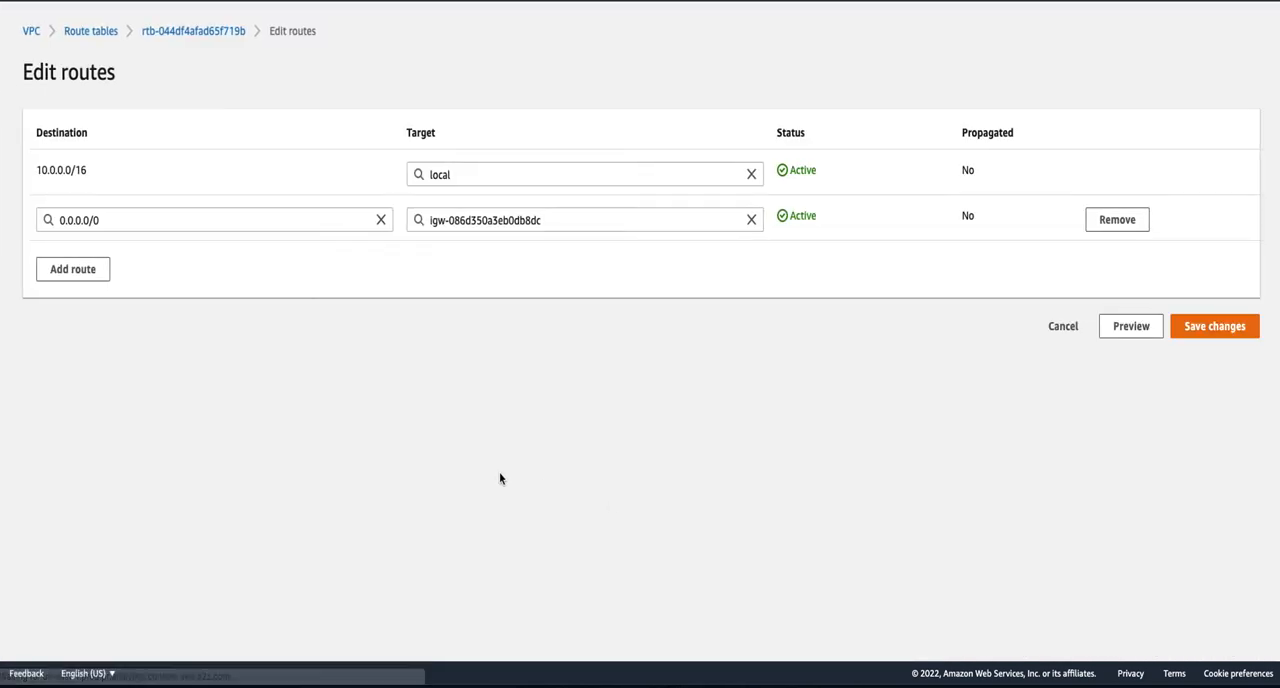
{"action": "left_click", "coordinate": [753, 220]}
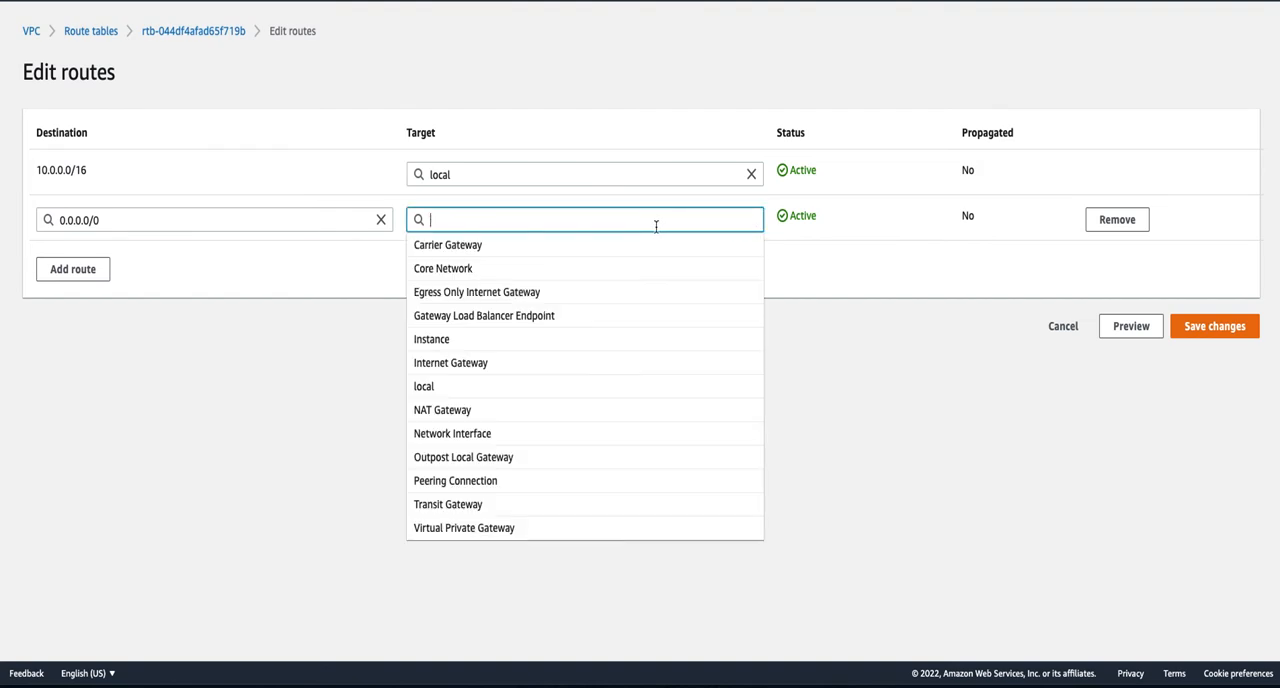
{"action": "left_click", "coordinate": [507, 368]}
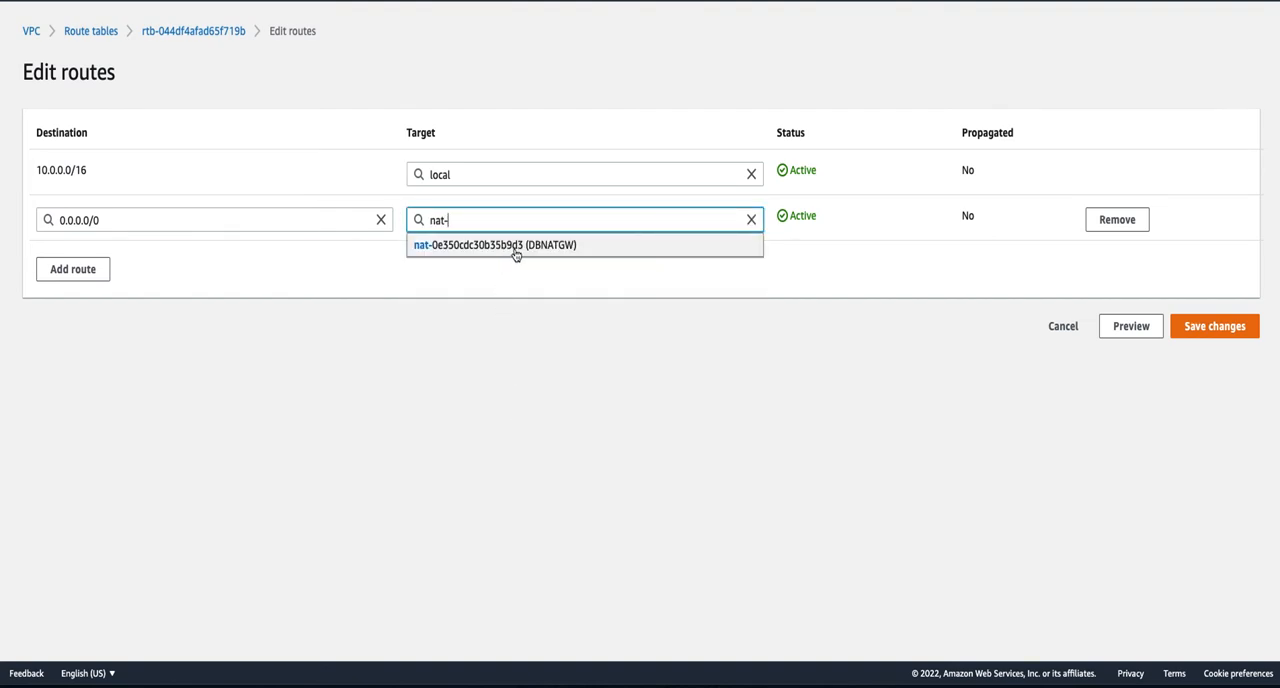
{"action": "left_click", "coordinate": [516, 252]}
{"action": "left_click", "coordinate": [1237, 326]}
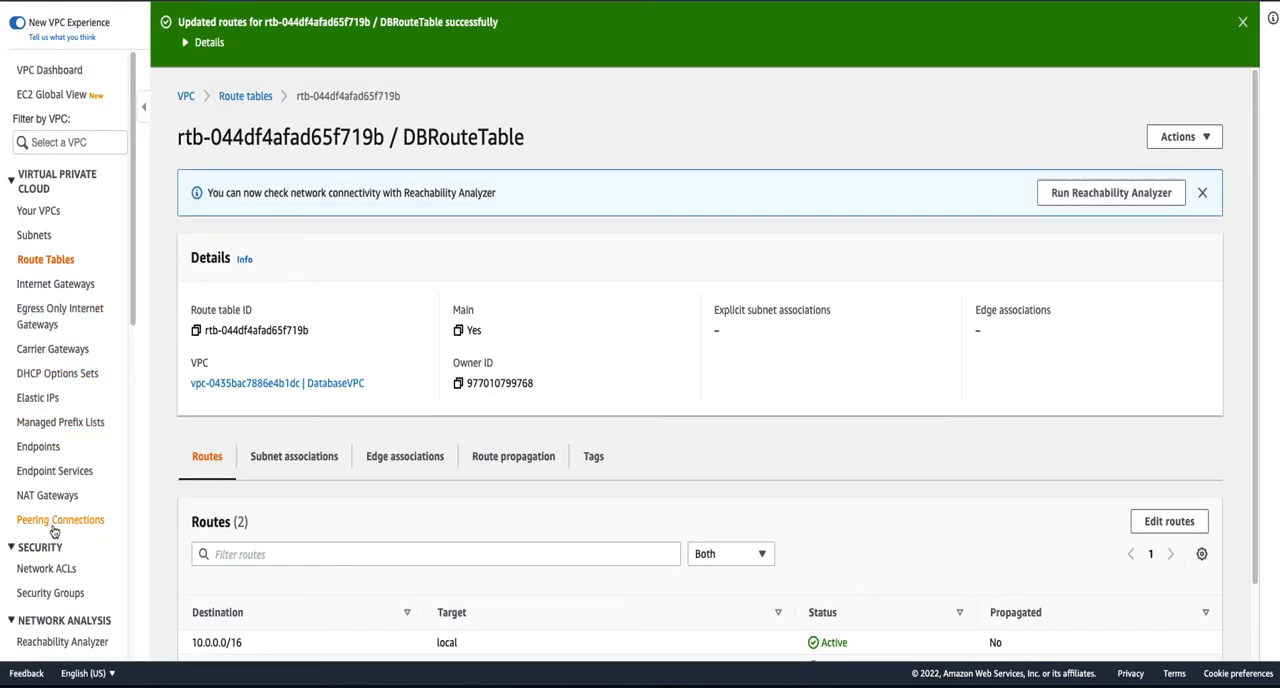
- Return to Network Access Analyzer, open the DBtoIGW scope and start a new analysis
{"action": "scroll", "coordinate": [55, 590], "scroll_direction": "down", "scroll_amount": 2}
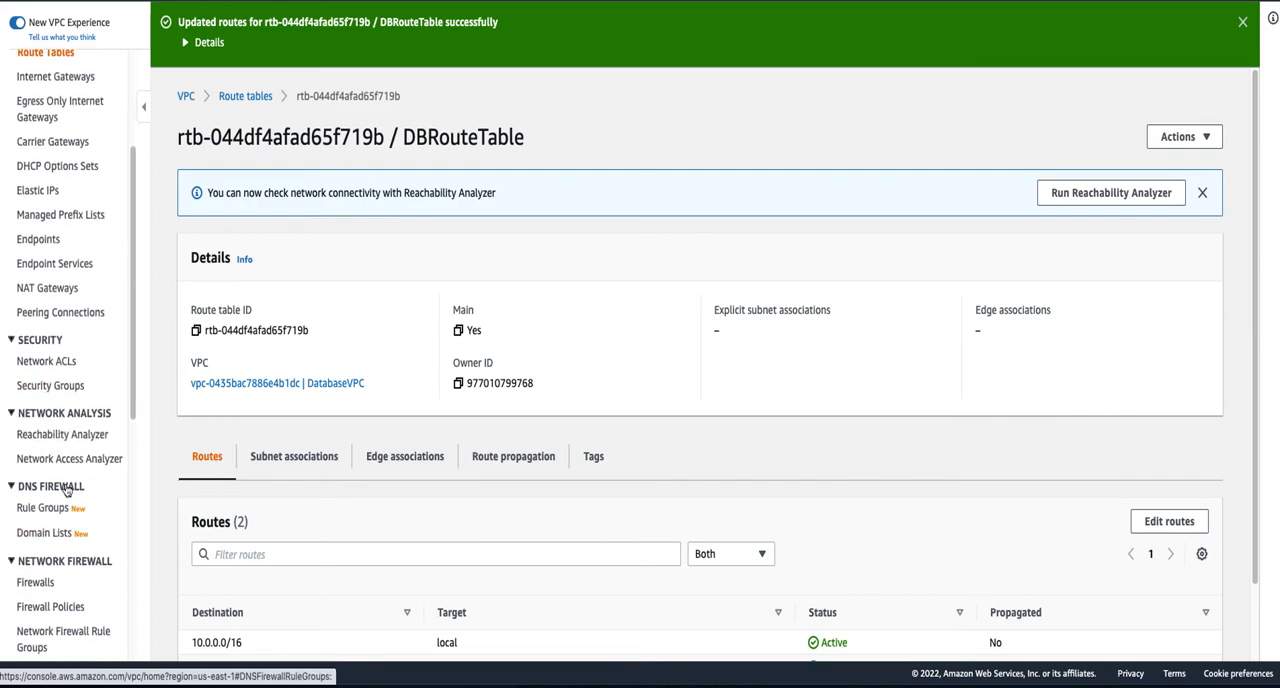
{"action": "left_click", "coordinate": [70, 459]}
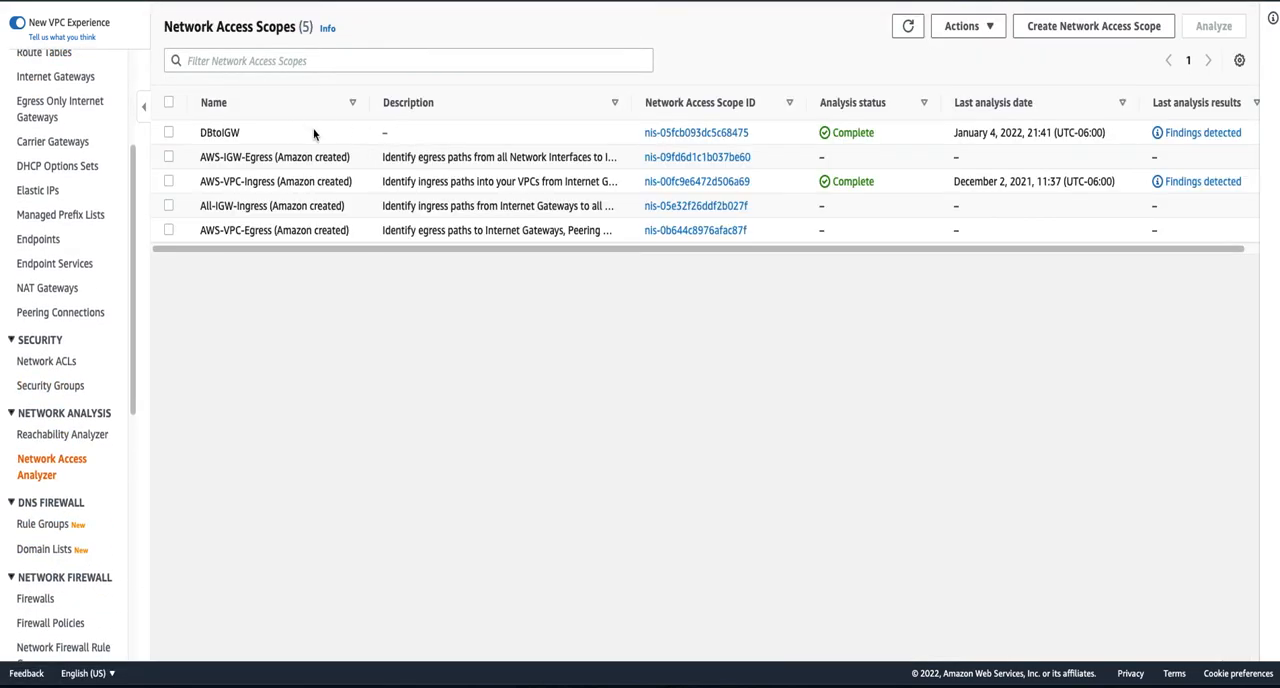
{"action": "left_click", "coordinate": [722, 134]}
{"action": "left_click_drag", "start_coordinate": [674, 262], "coordinate": [688, 548]}
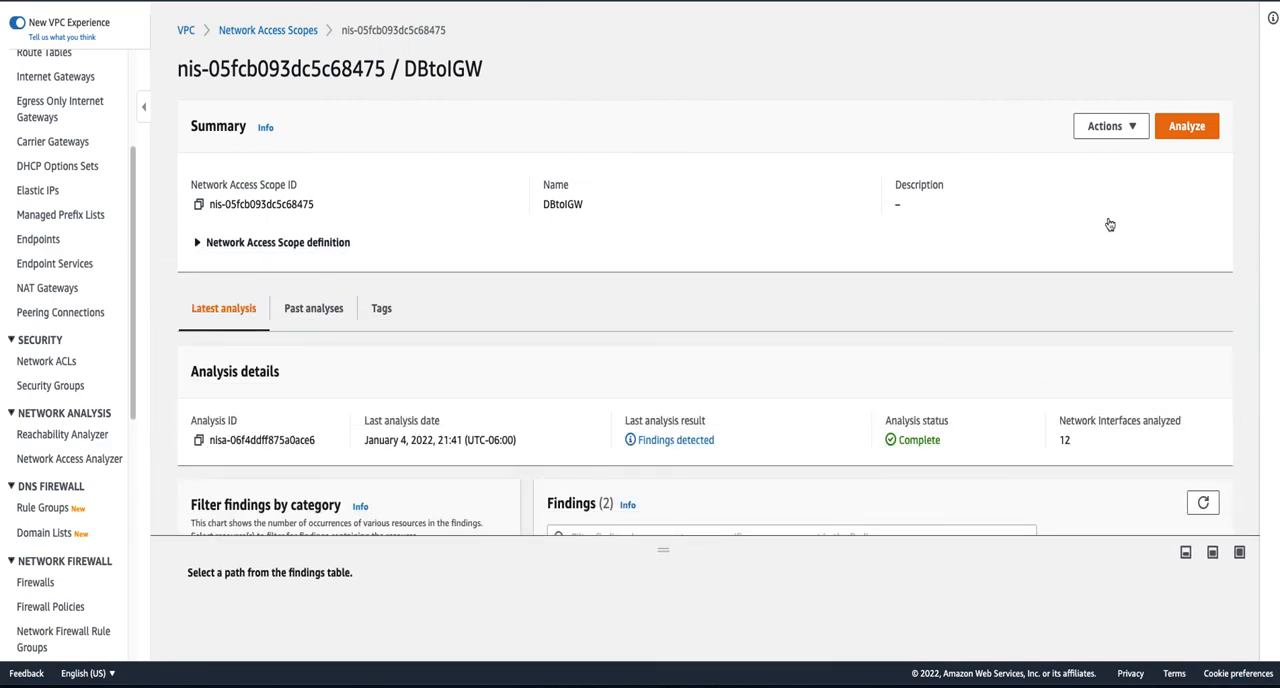
{"action": "left_click", "coordinate": [1183, 134]}
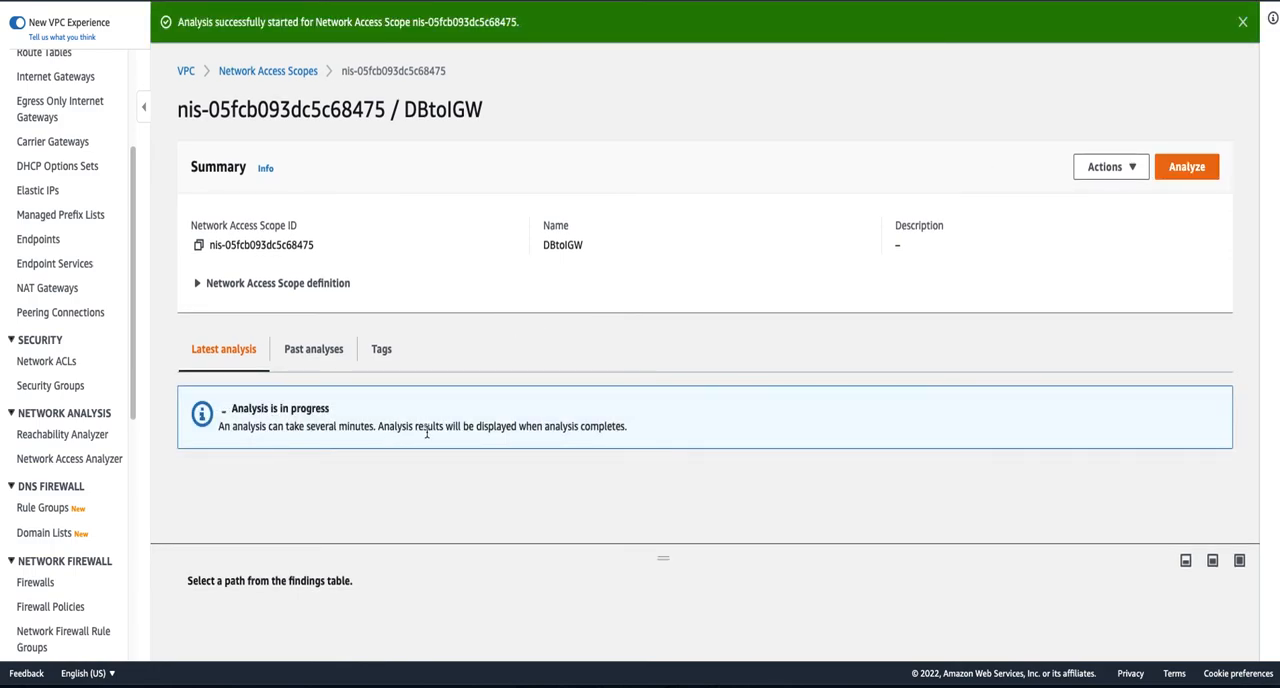
- Among the scope's past analyses, select the one from January 4, 2022, 21:41 and look over its details and findings
{"action": "left_click", "coordinate": [321, 358]}
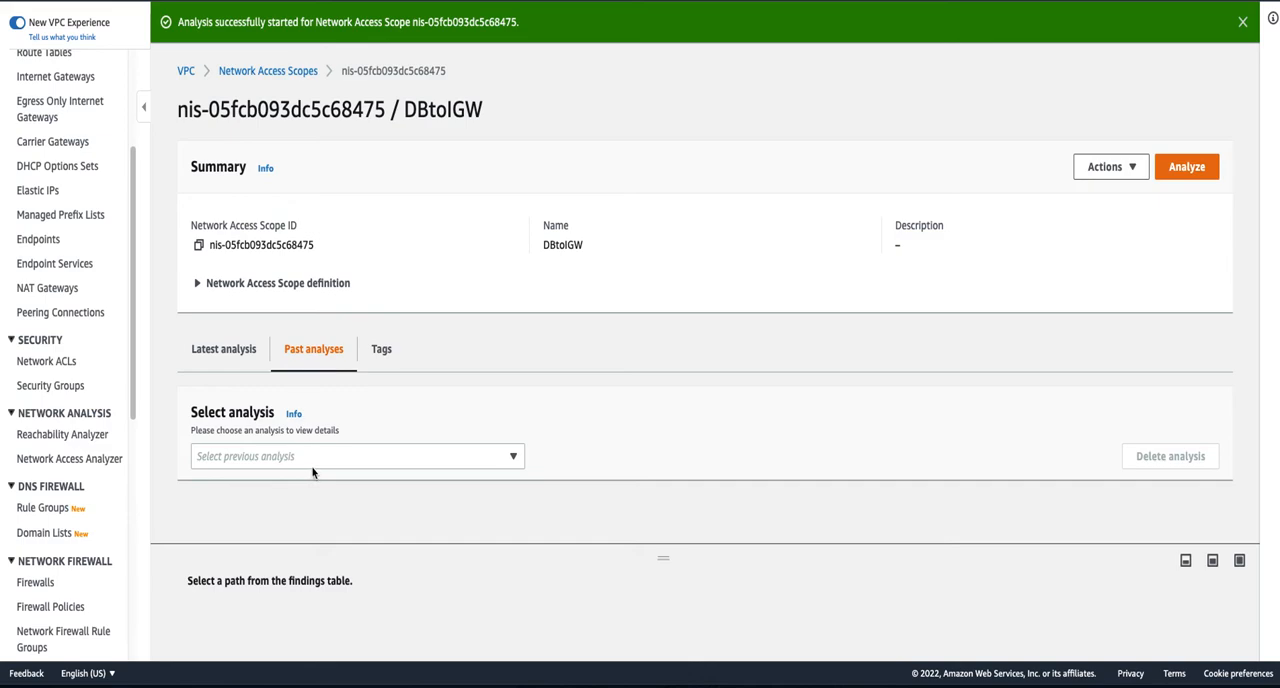
{"action": "left_click", "coordinate": [345, 459]}
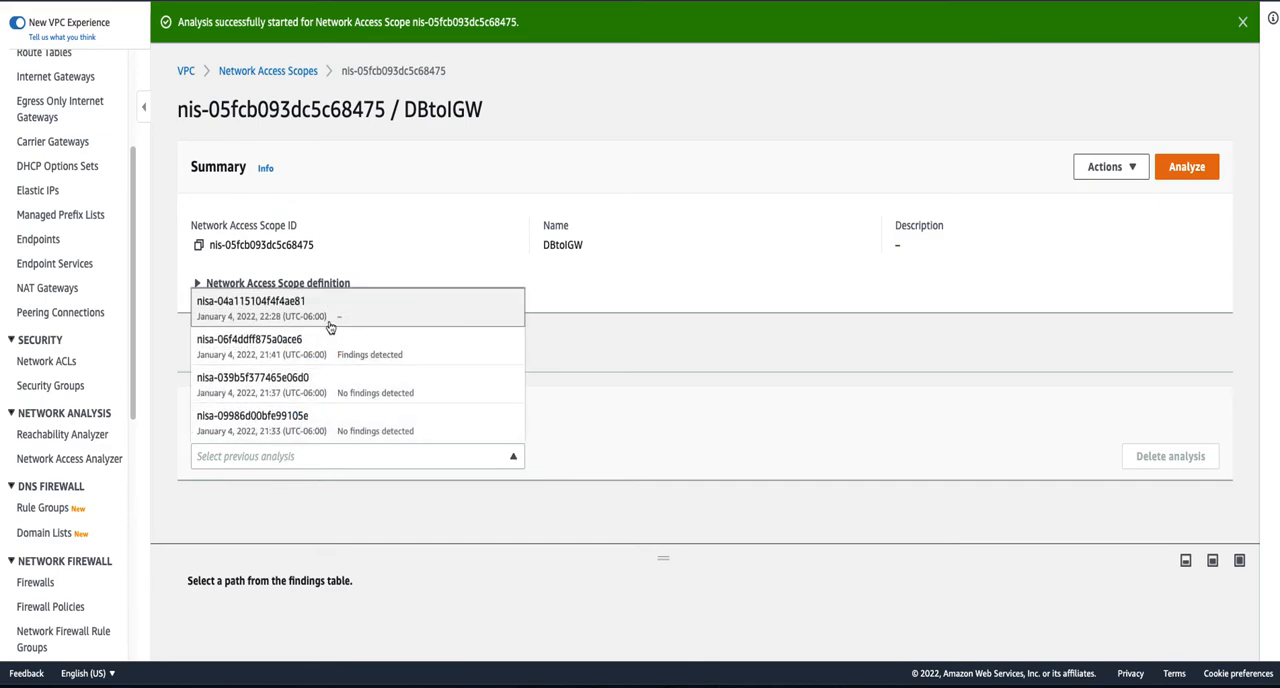
{"action": "left_click", "coordinate": [340, 358]}
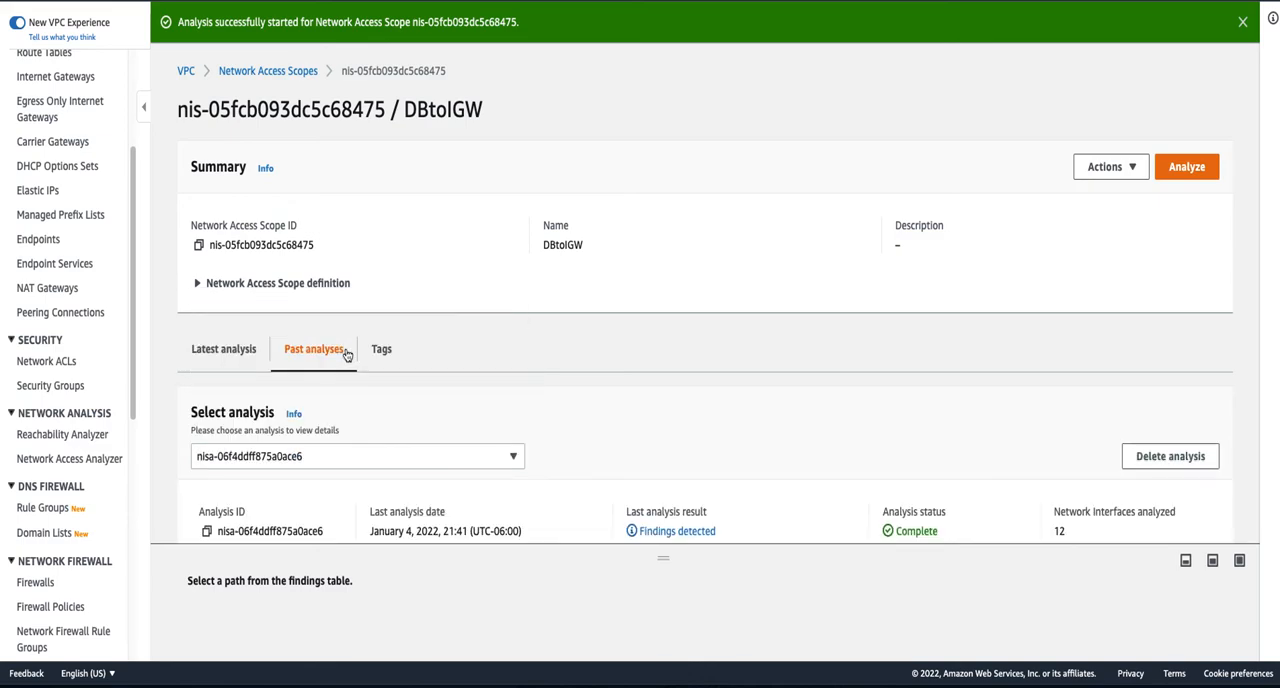
{"action": "scroll", "coordinate": [750, 455], "scroll_direction": "down", "scroll_amount": 2}
{"action": "scroll", "coordinate": [740, 462], "scroll_direction": "down", "scroll_amount": 3}
{"action": "scroll", "coordinate": [720, 470], "scroll_direction": "up", "scroll_amount": 4}
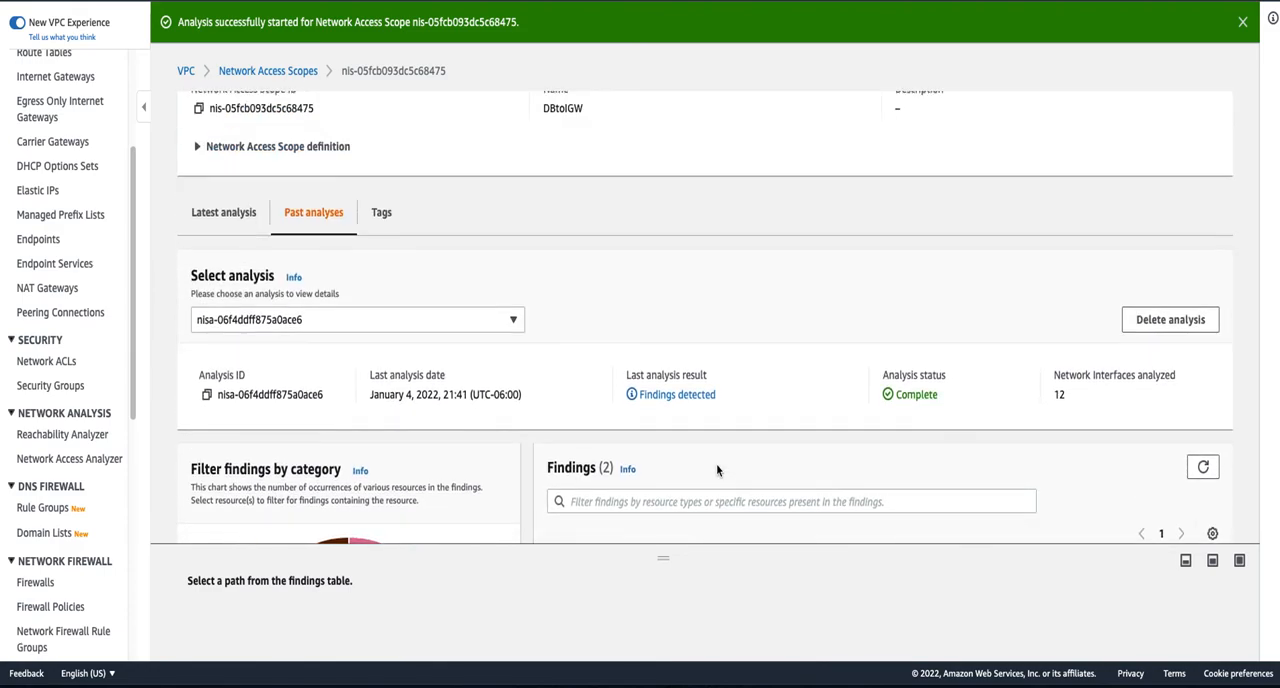
{"action": "scroll", "coordinate": [675, 450], "scroll_direction": "up", "scroll_amount": 2}
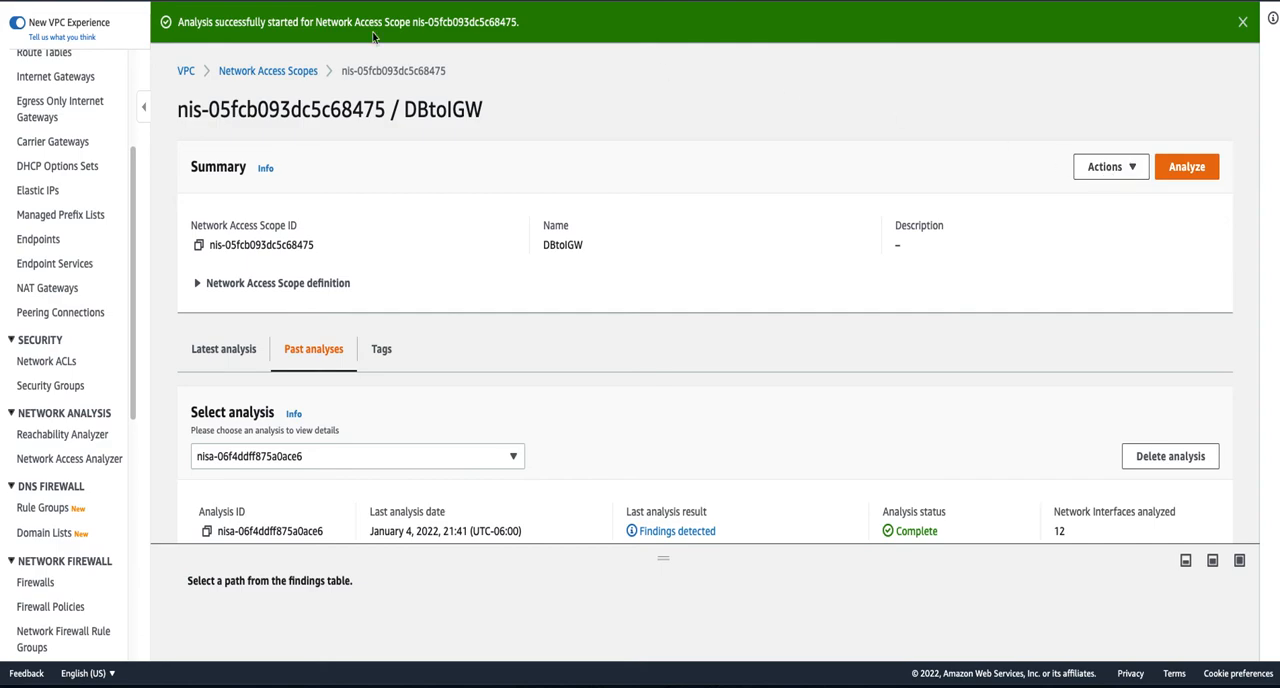
- Review the DBtoIGW scope definition and look through its Duplicate and modify form, leaving without creating a copy
{"action": "left_click", "coordinate": [279, 286]}
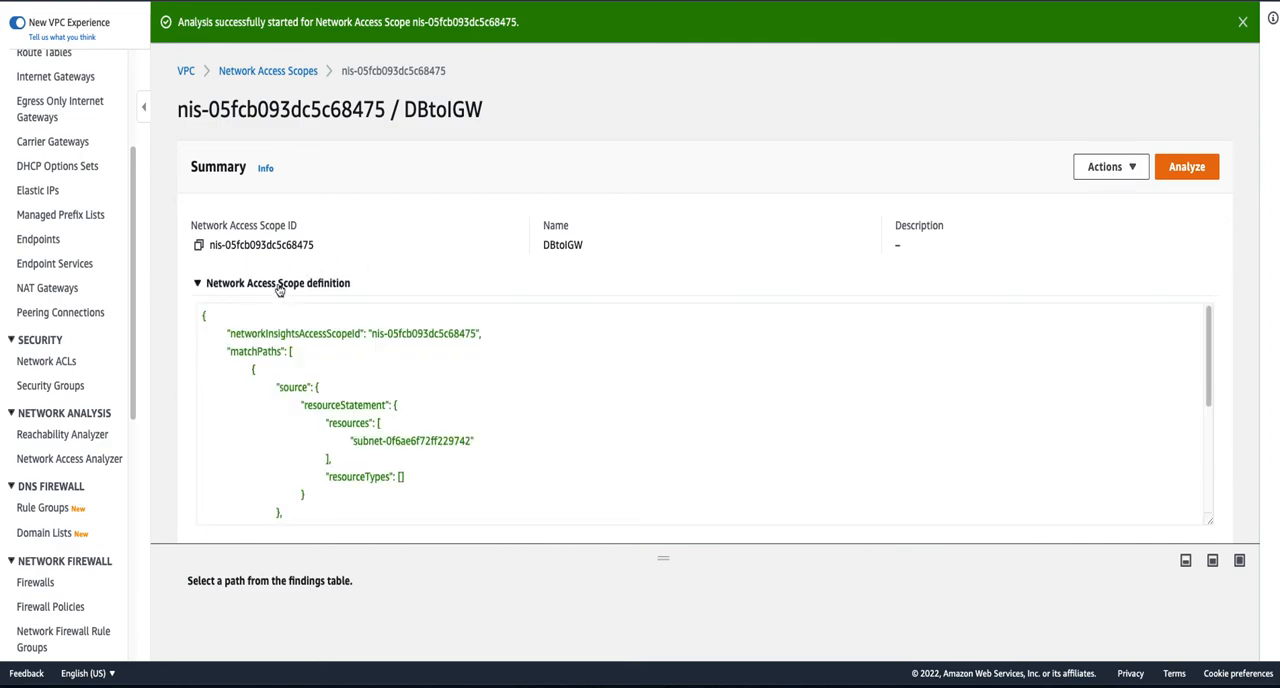
{"action": "left_click", "coordinate": [279, 285]}
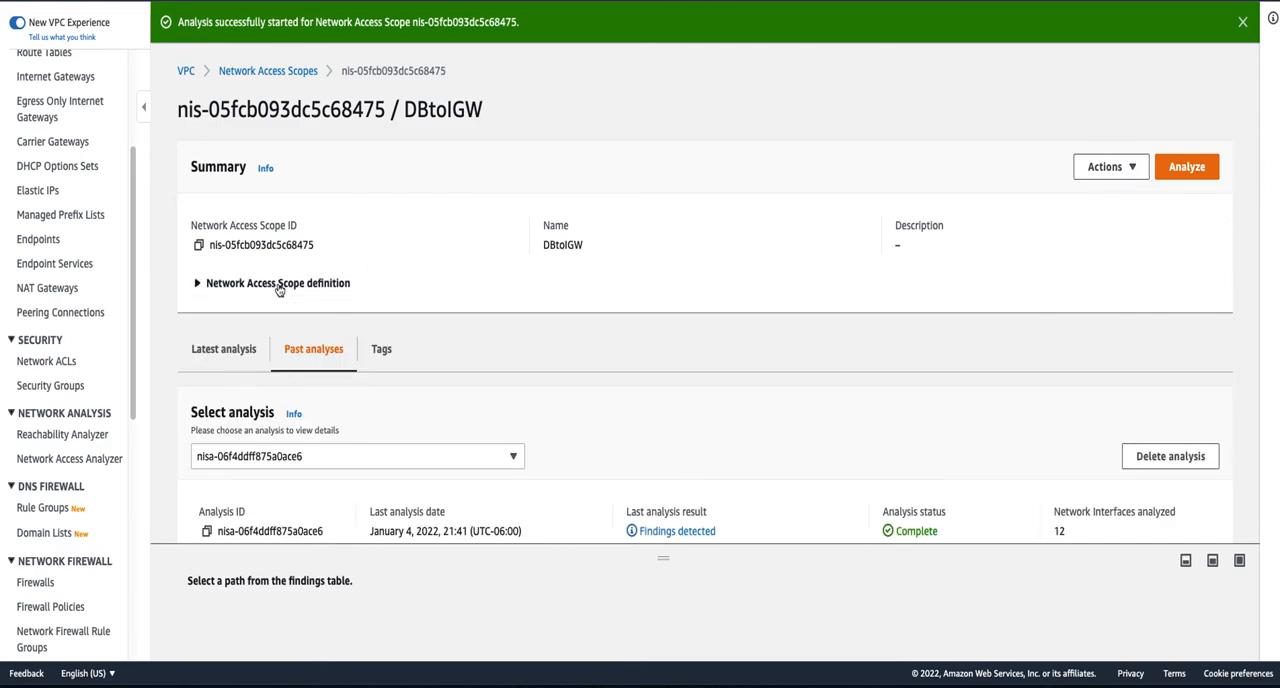
{"action": "left_click", "coordinate": [1106, 168]}
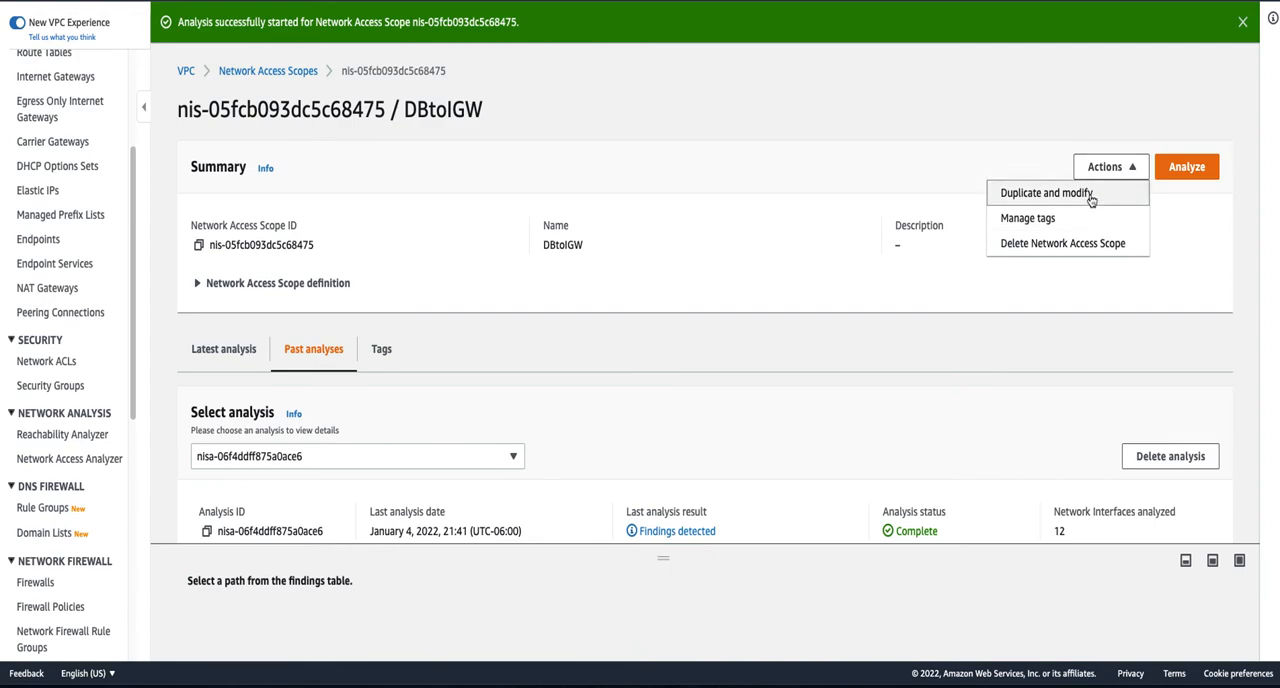
{"action": "left_click", "coordinate": [1091, 200]}
{"action": "scroll", "coordinate": [233, 413], "scroll_direction": "down", "scroll_amount": 1}
{"action": "scroll", "coordinate": [483, 462], "scroll_direction": "down", "scroll_amount": 10}
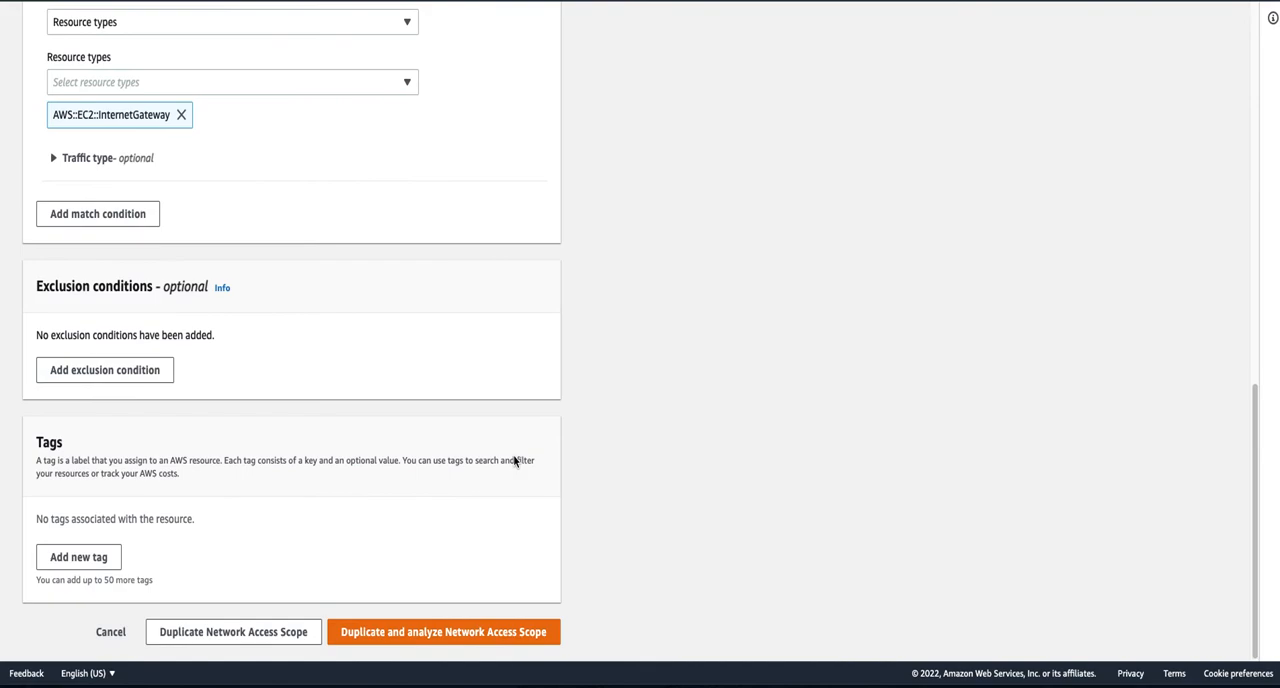
{"action": "left_click", "coordinate": [108, 634]}
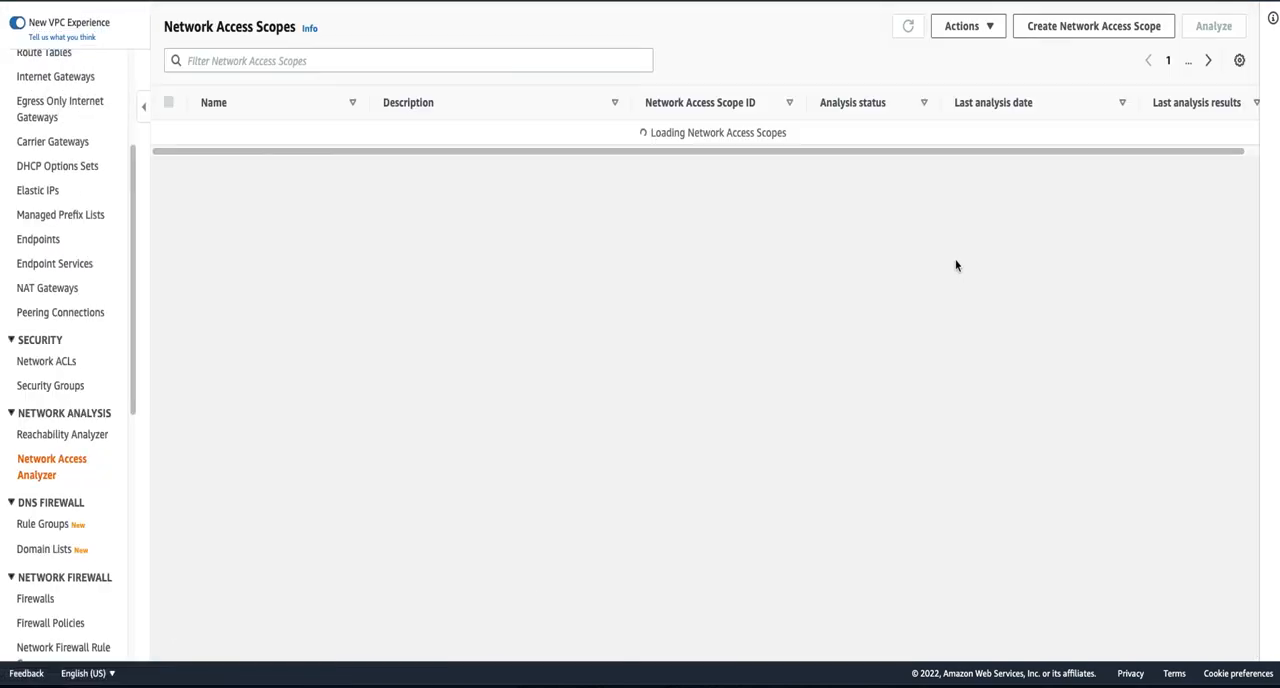
- Reopen the DBtoIGW scope and check the progress of its latest analysis
{"action": "left_click", "coordinate": [705, 137]}
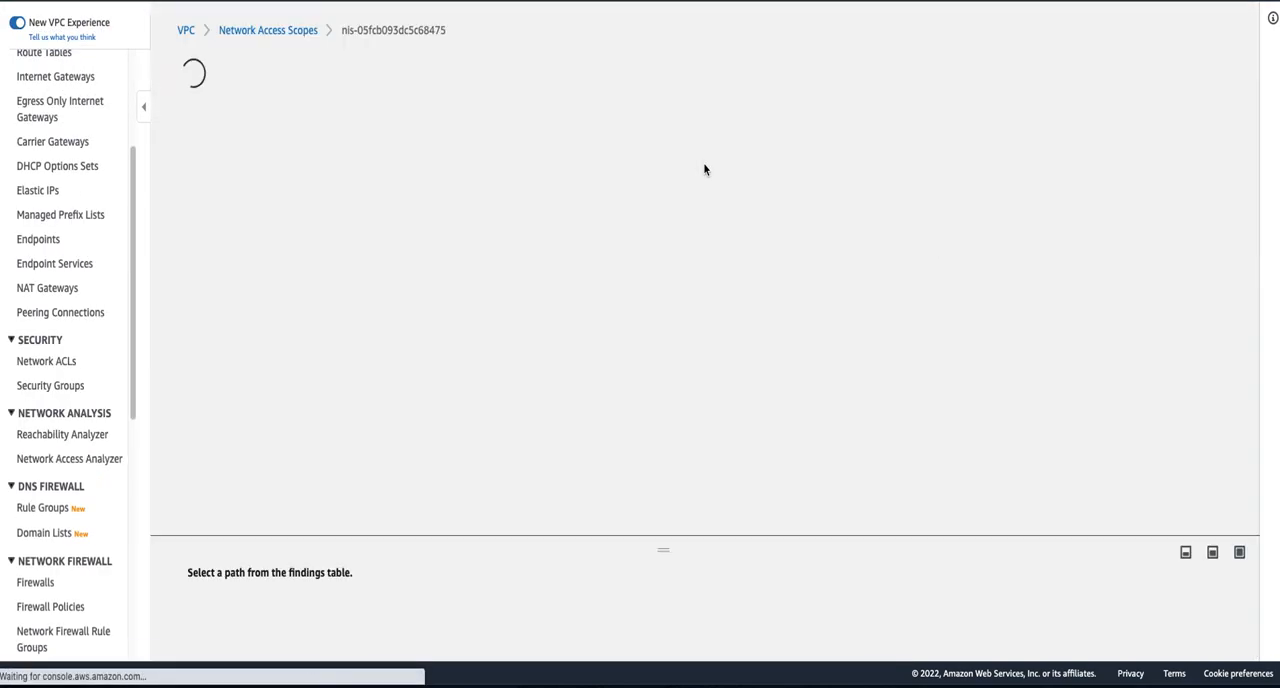
{"action": "left_click", "coordinate": [1110, 127]}
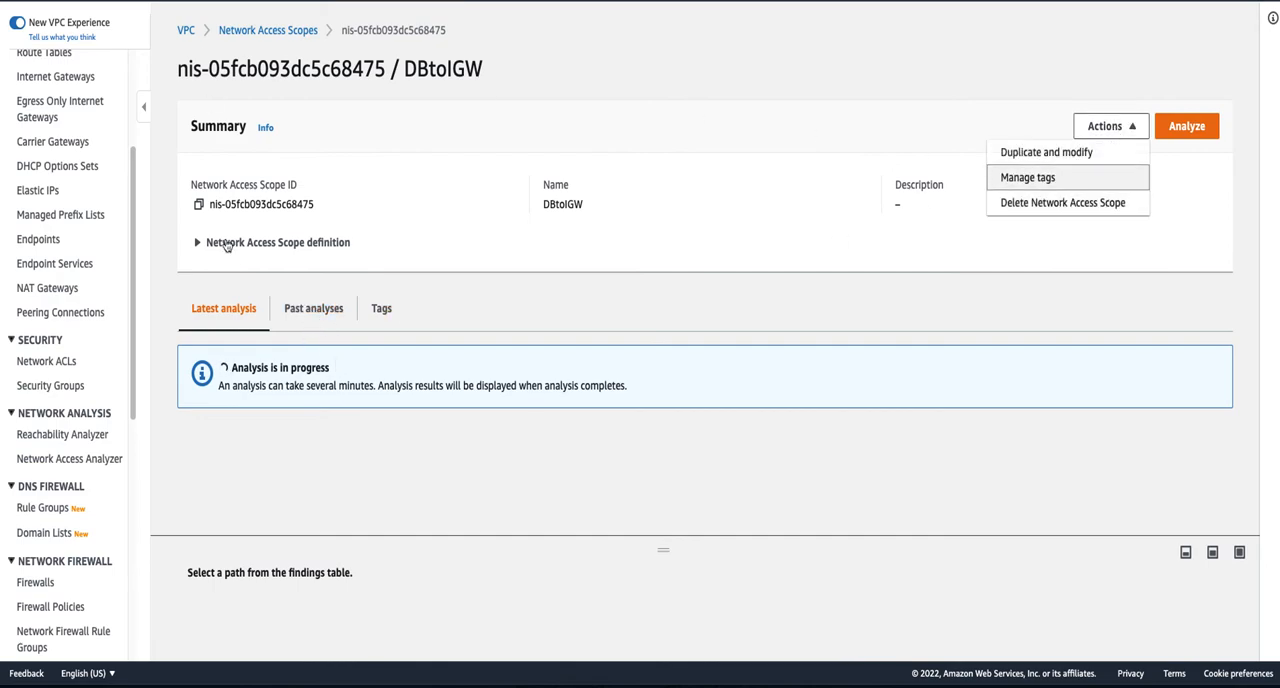
{"action": "left_click", "coordinate": [310, 310]}
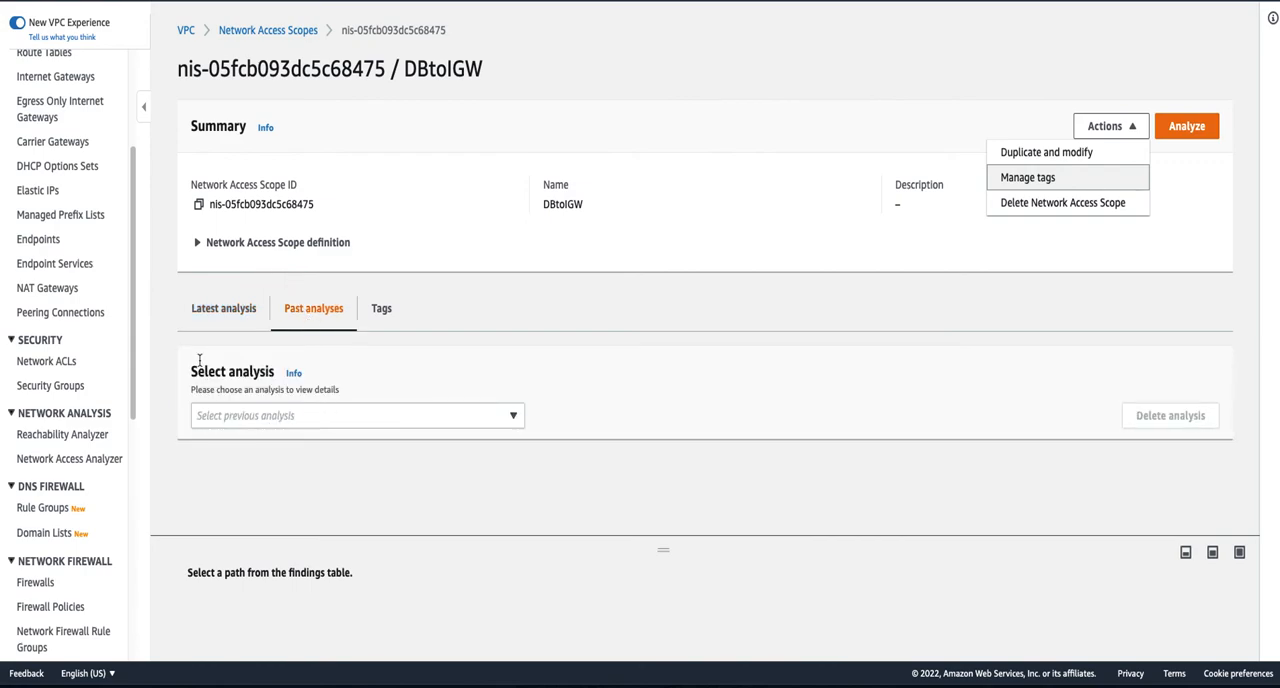
{"action": "left_click", "coordinate": [212, 313]}
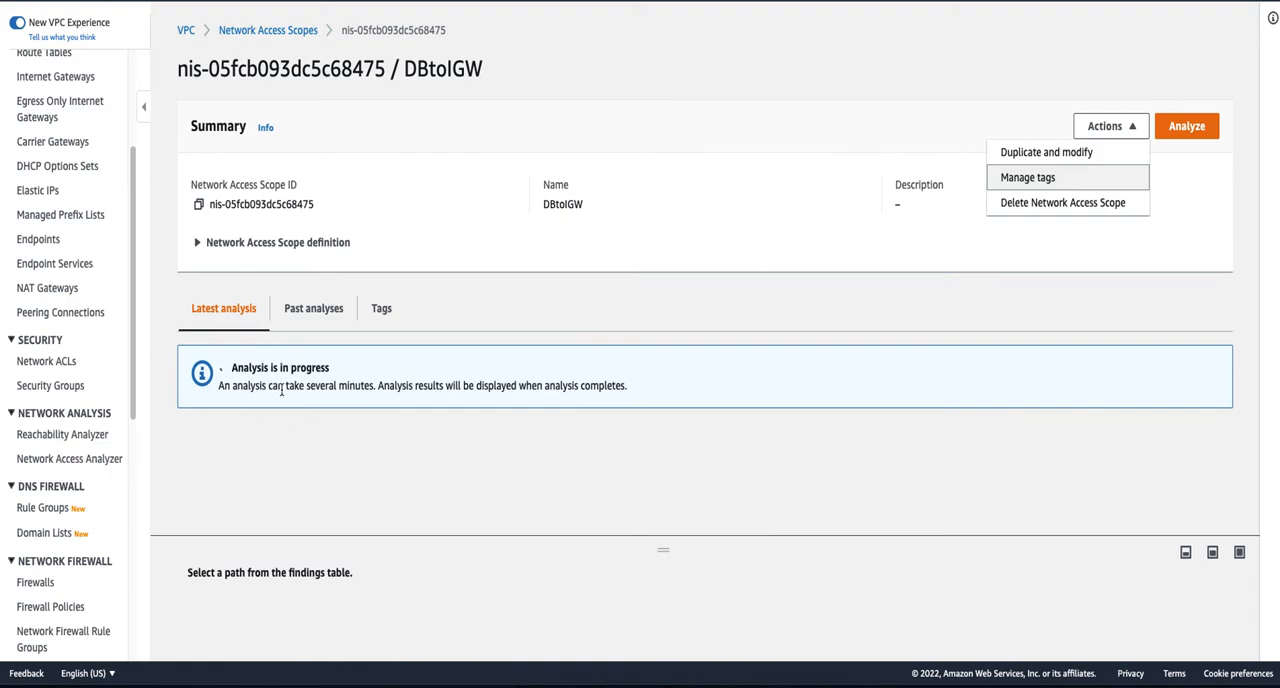
{"action": "left_click_drag", "start_coordinate": [253, 385], "coordinate": [376, 387]}
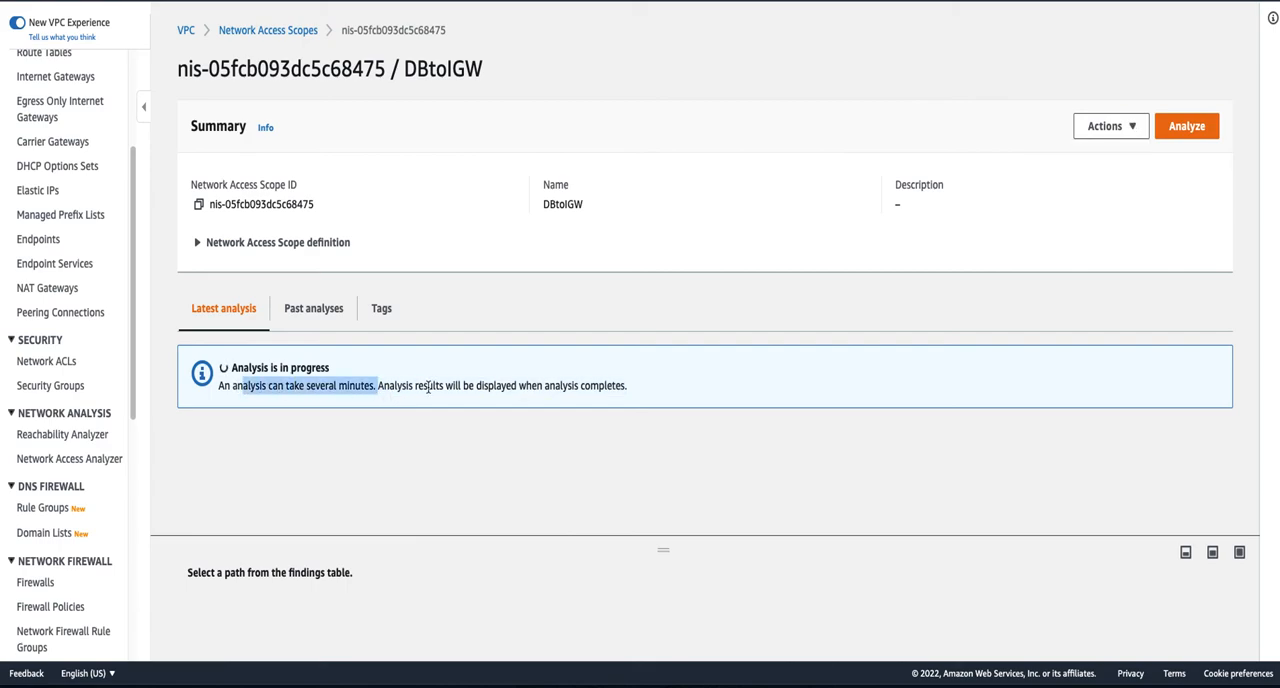
{"action": "left_click", "coordinate": [428, 387]}
{"action": "left_click_drag", "start_coordinate": [219, 386], "coordinate": [357, 386]}
{"action": "left_click", "coordinate": [679, 349]}
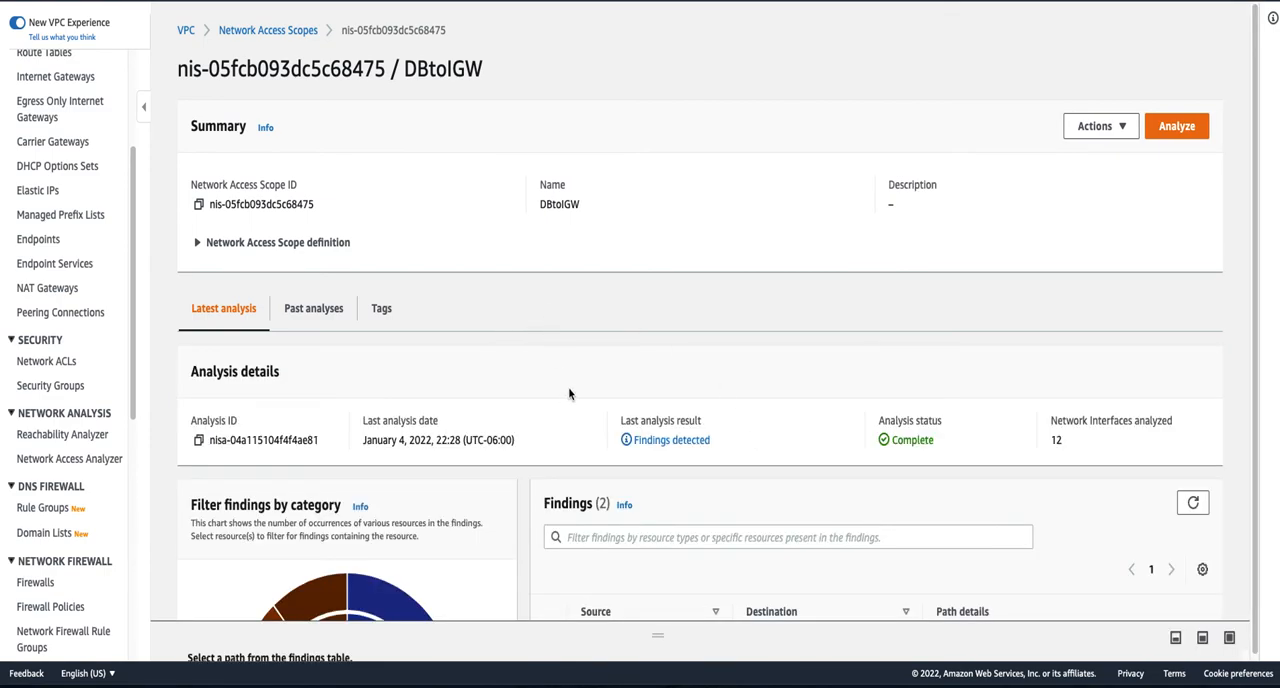
- Select the first finding of the latest analysis and expand its path details
{"action": "scroll", "coordinate": [571, 392], "scroll_direction": "down", "scroll_amount": 2}
{"action": "scroll", "coordinate": [578, 390], "scroll_direction": "down", "scroll_amount": 3}
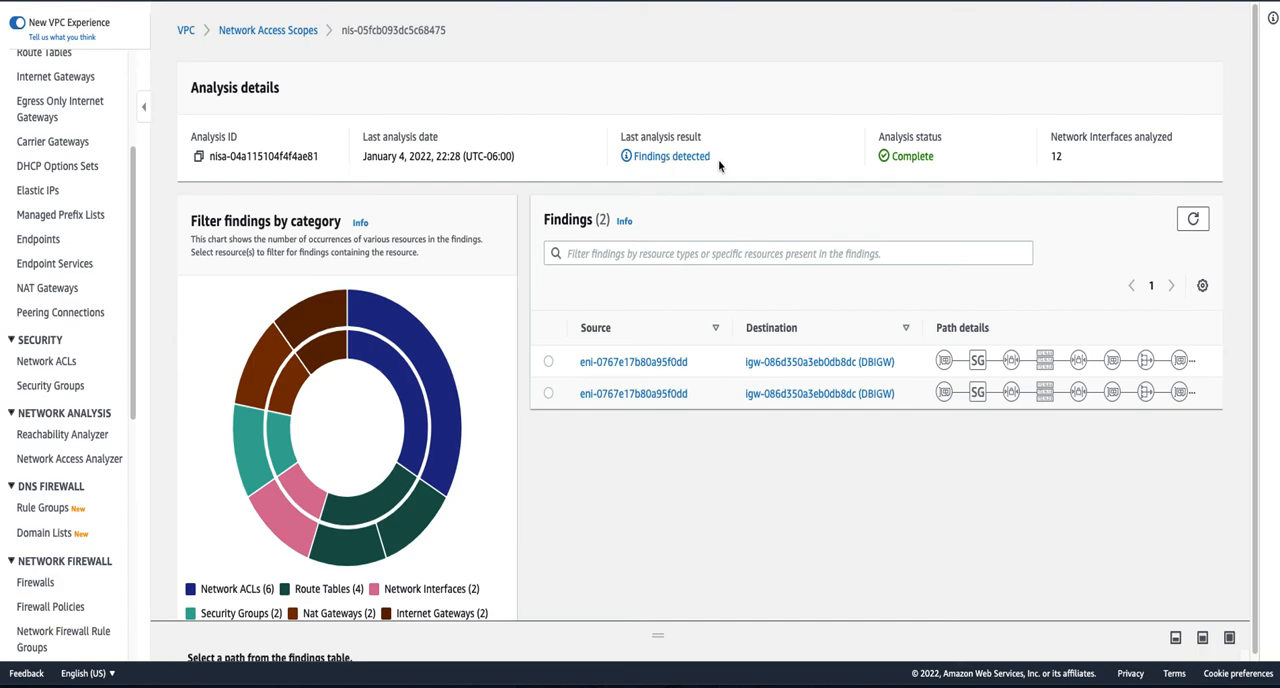
{"action": "left_click", "coordinate": [548, 362]}
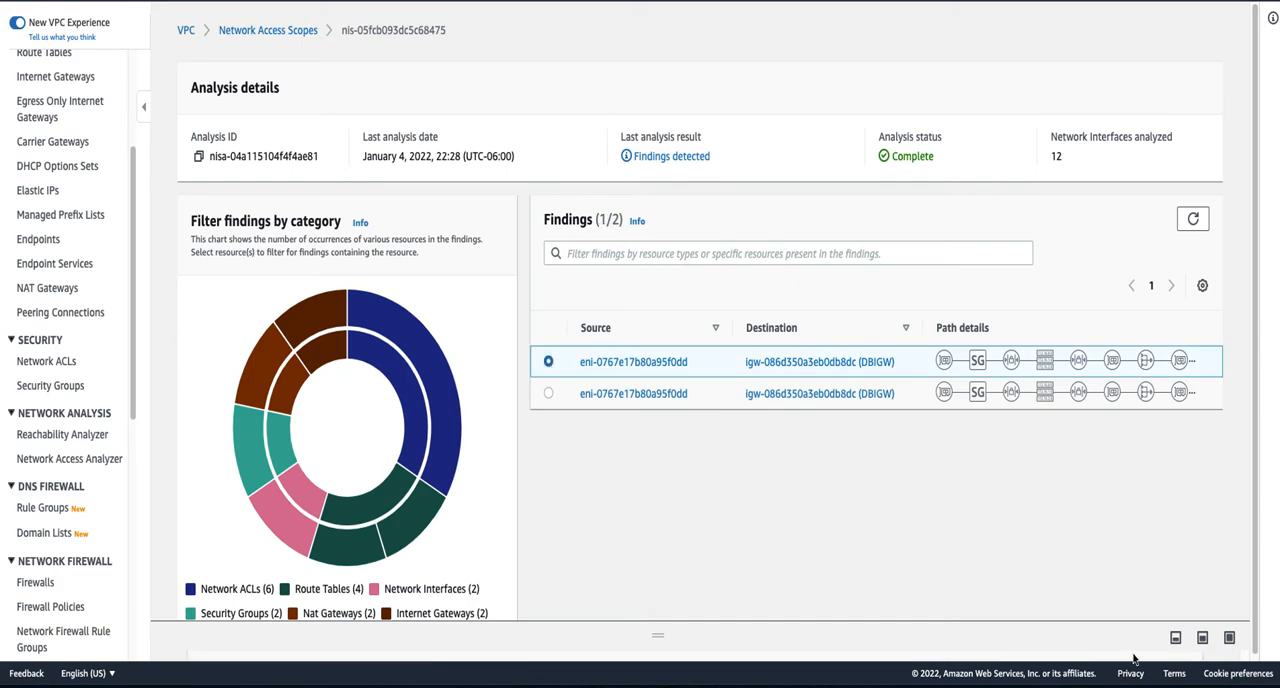
{"action": "left_click", "coordinate": [1231, 640]}
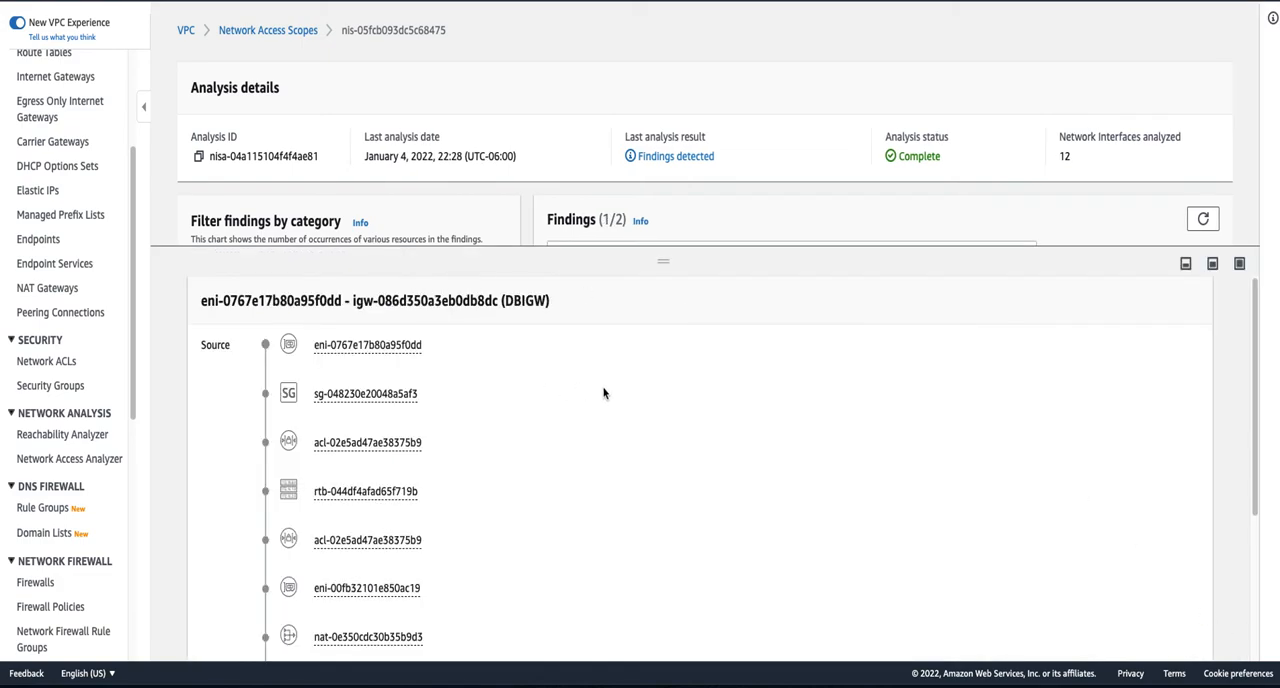
- Trace the finding's path from the source network interface through the NAT gateway to the internet gateway, and collapse the path details
{"action": "scroll", "coordinate": [517, 380], "scroll_direction": "down", "scroll_amount": 1}
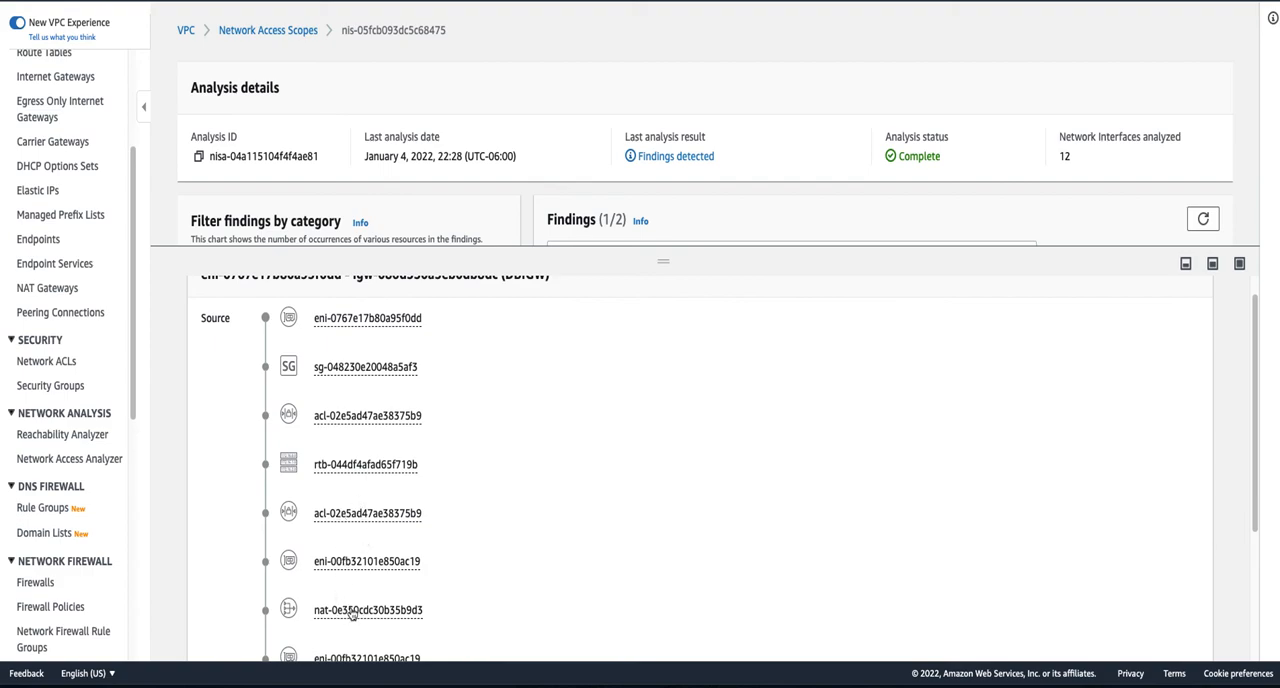
{"action": "scroll", "coordinate": [440, 617], "scroll_direction": "down", "scroll_amount": 1}
{"action": "scroll", "coordinate": [440, 617], "scroll_direction": "down", "scroll_amount": 4}
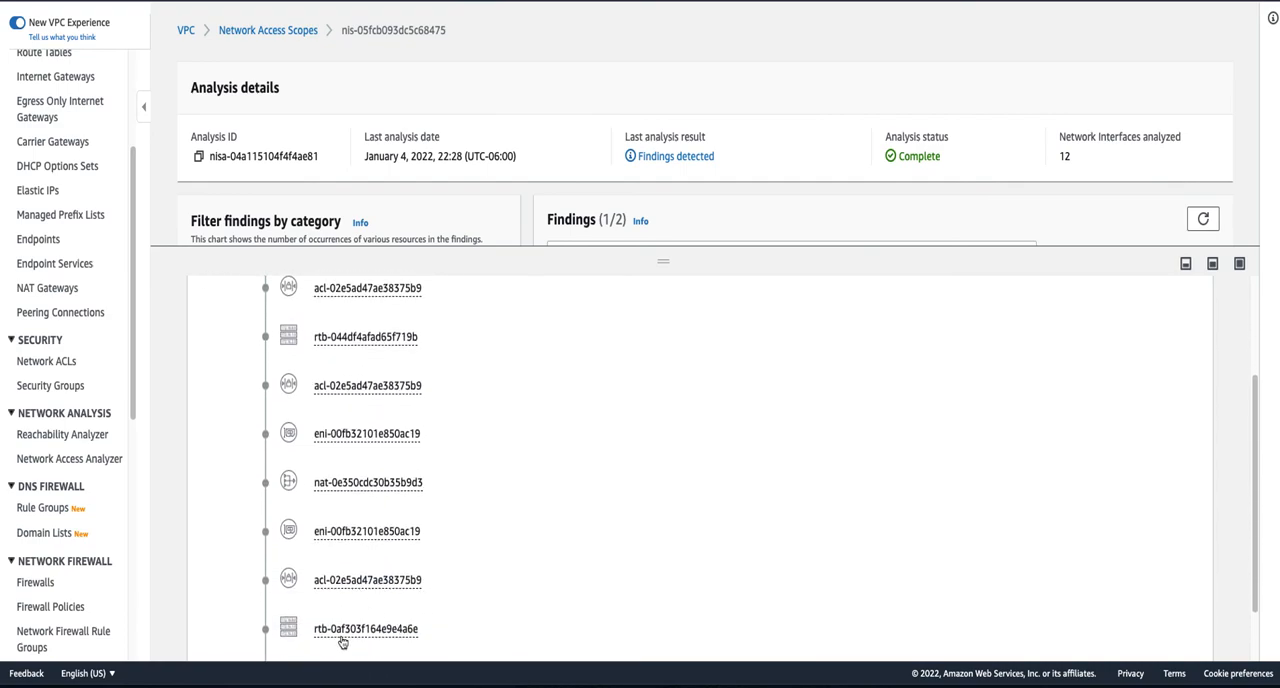
{"action": "scroll", "coordinate": [431, 638], "scroll_direction": "down", "scroll_amount": 1}
{"action": "scroll", "coordinate": [431, 638], "scroll_direction": "down", "scroll_amount": 2}
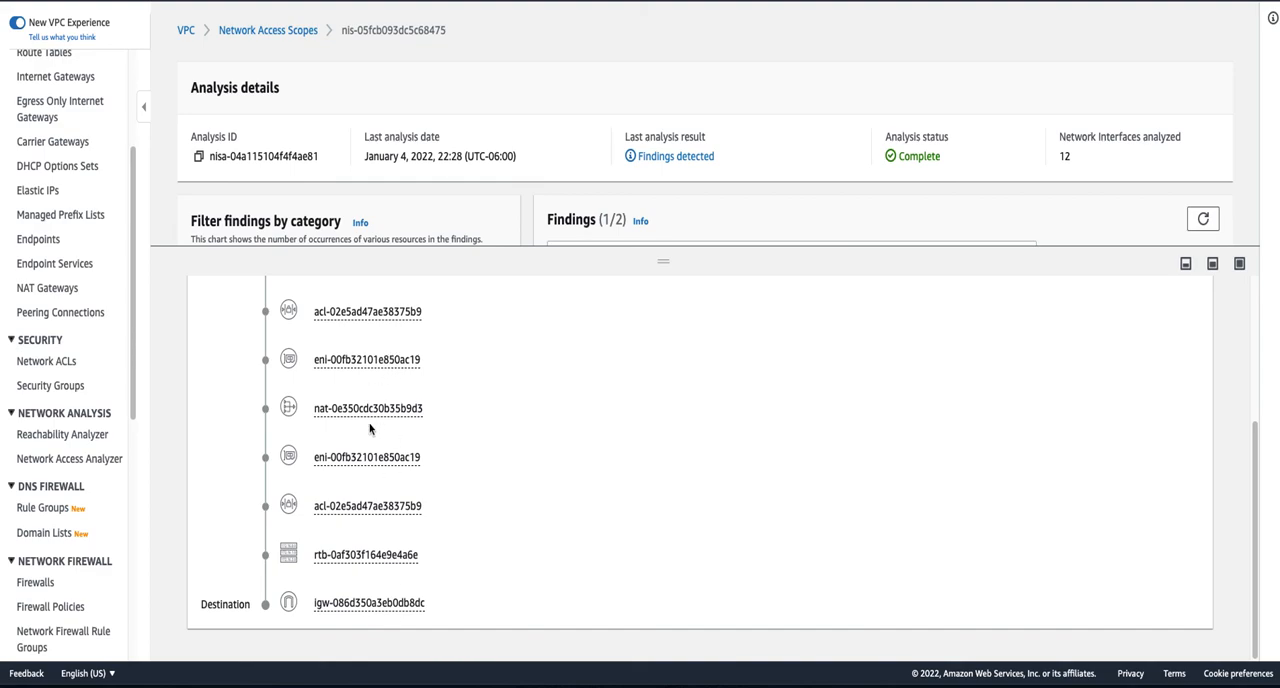
{"action": "scroll", "coordinate": [420, 462], "scroll_direction": "up", "scroll_amount": 5}
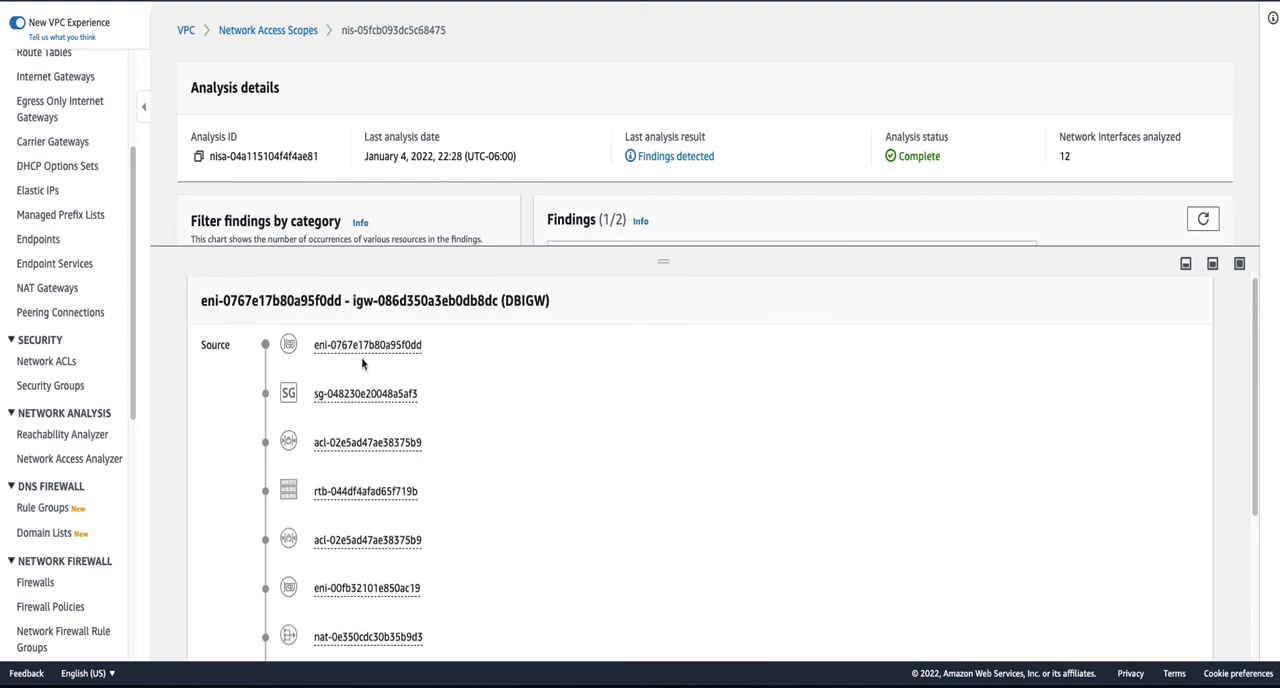
{"action": "scroll", "coordinate": [429, 557], "scroll_direction": "down", "scroll_amount": 5}
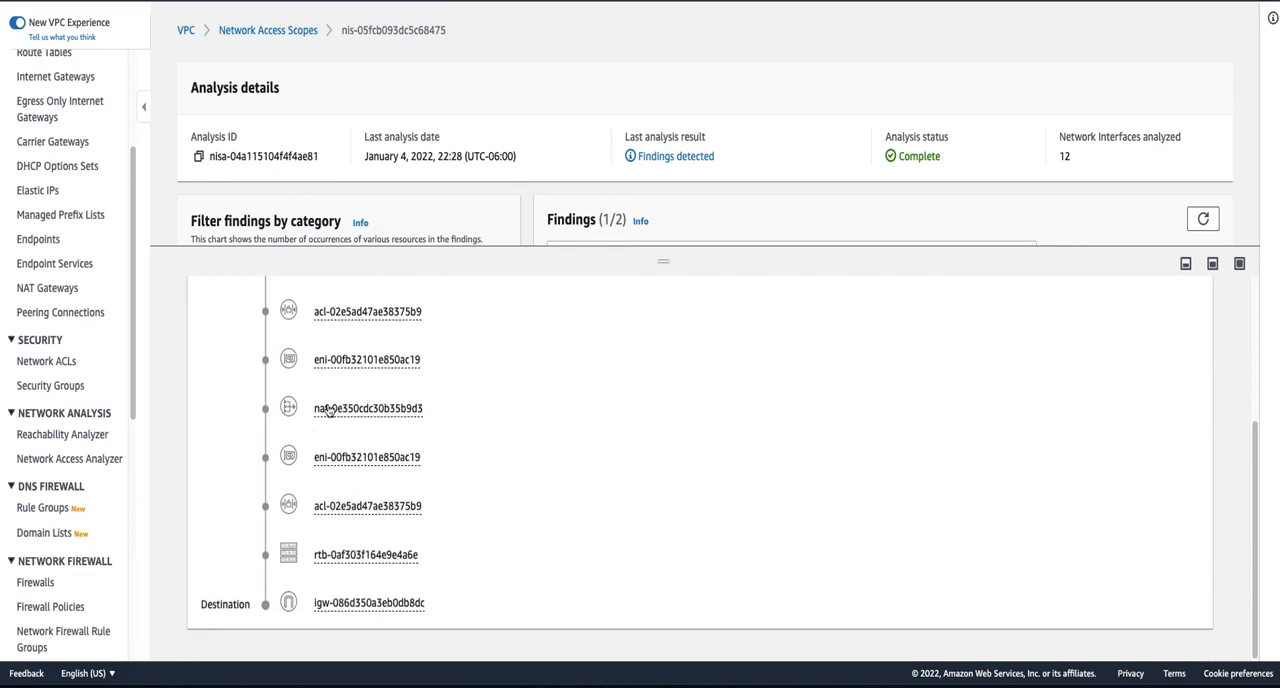
{"action": "left_click", "coordinate": [1185, 264]}
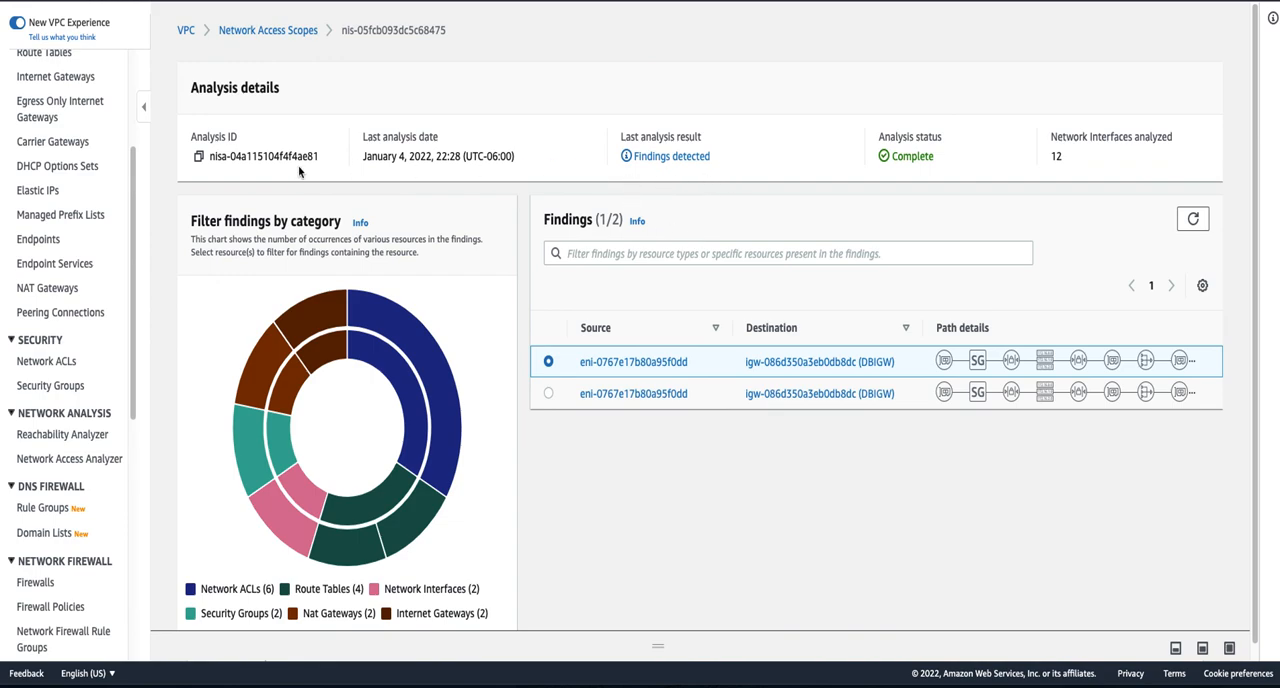
- Filter the findings by Nat Gateways, switch the filter to Security Groups, and clear it
{"action": "left_click_drag", "start_coordinate": [202, 224], "coordinate": [323, 215]}
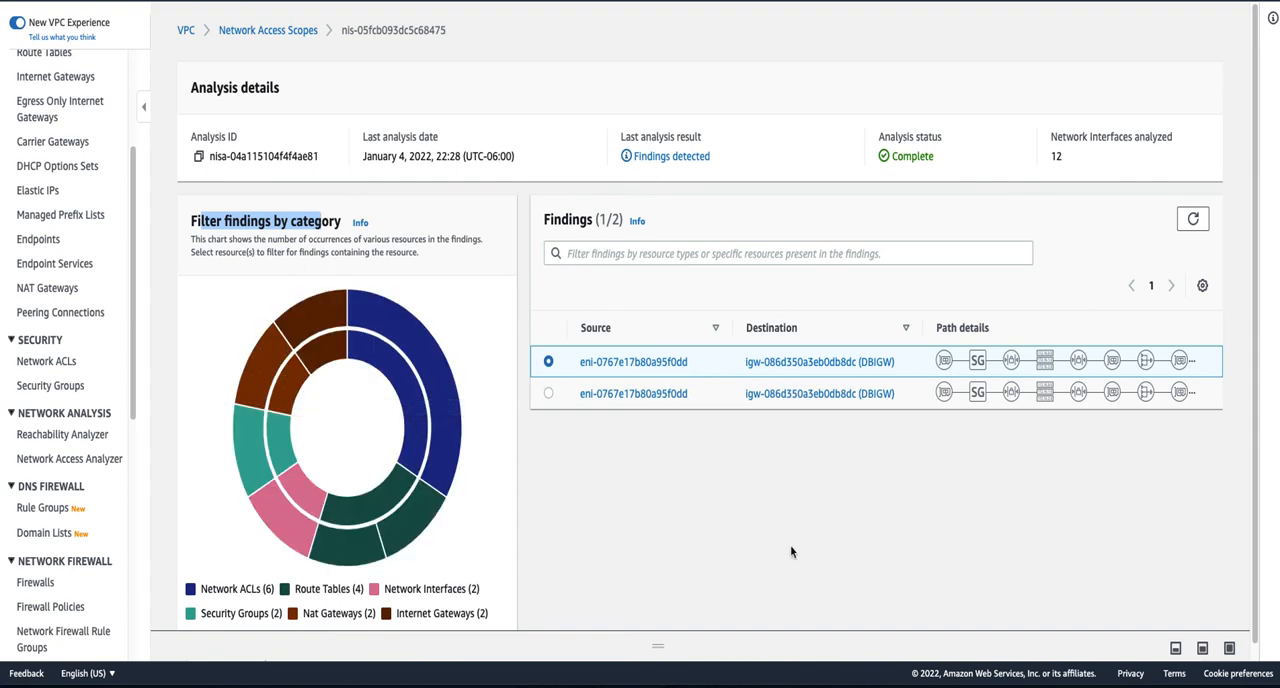
{"action": "left_click", "coordinate": [287, 393]}
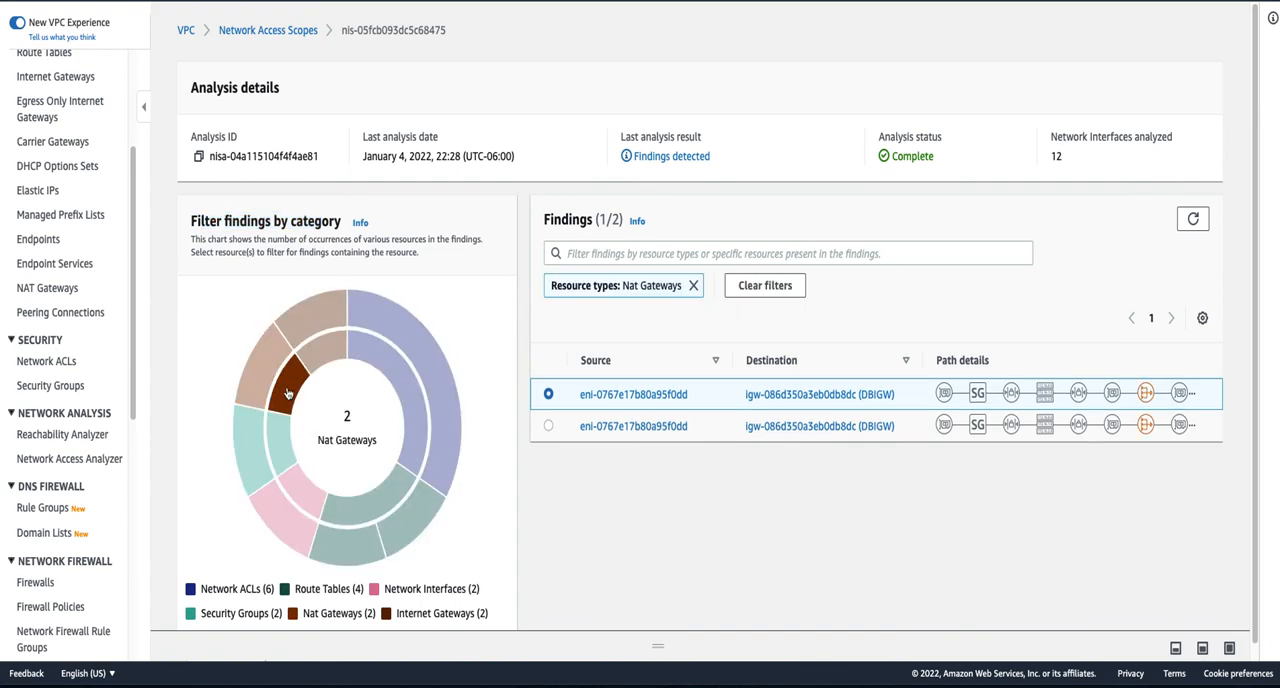
{"action": "left_click", "coordinate": [281, 452]}
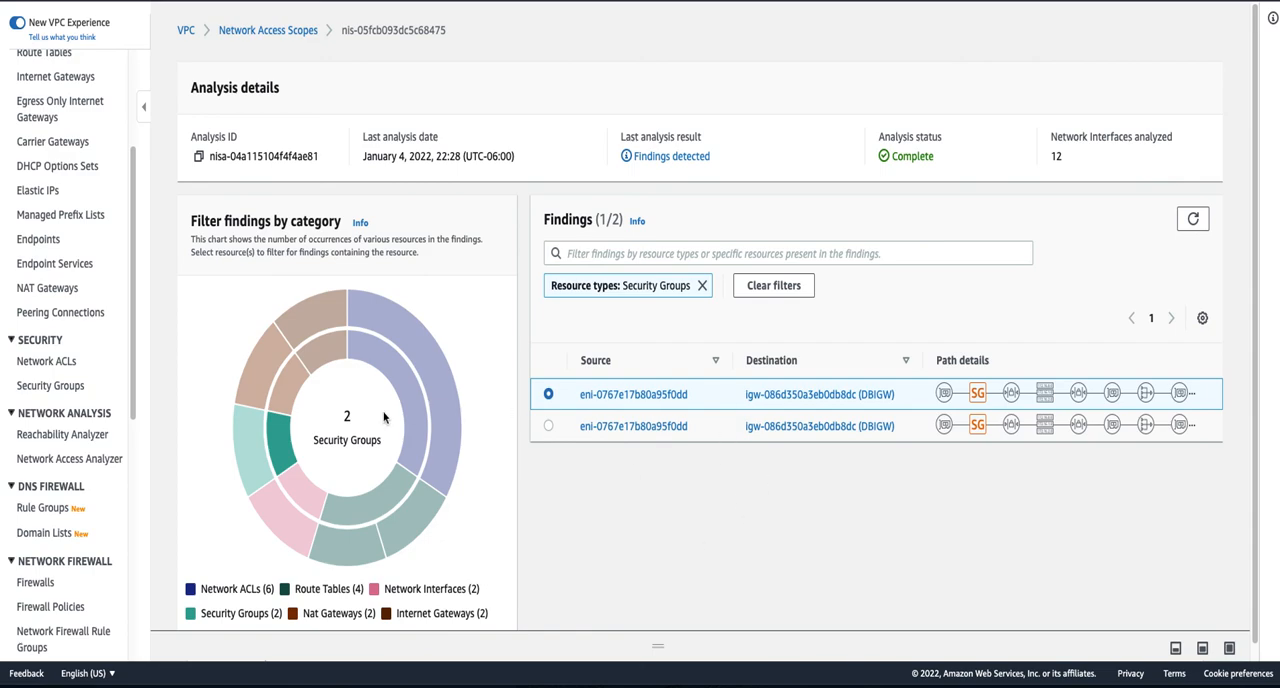
{"action": "left_click", "coordinate": [284, 443]}
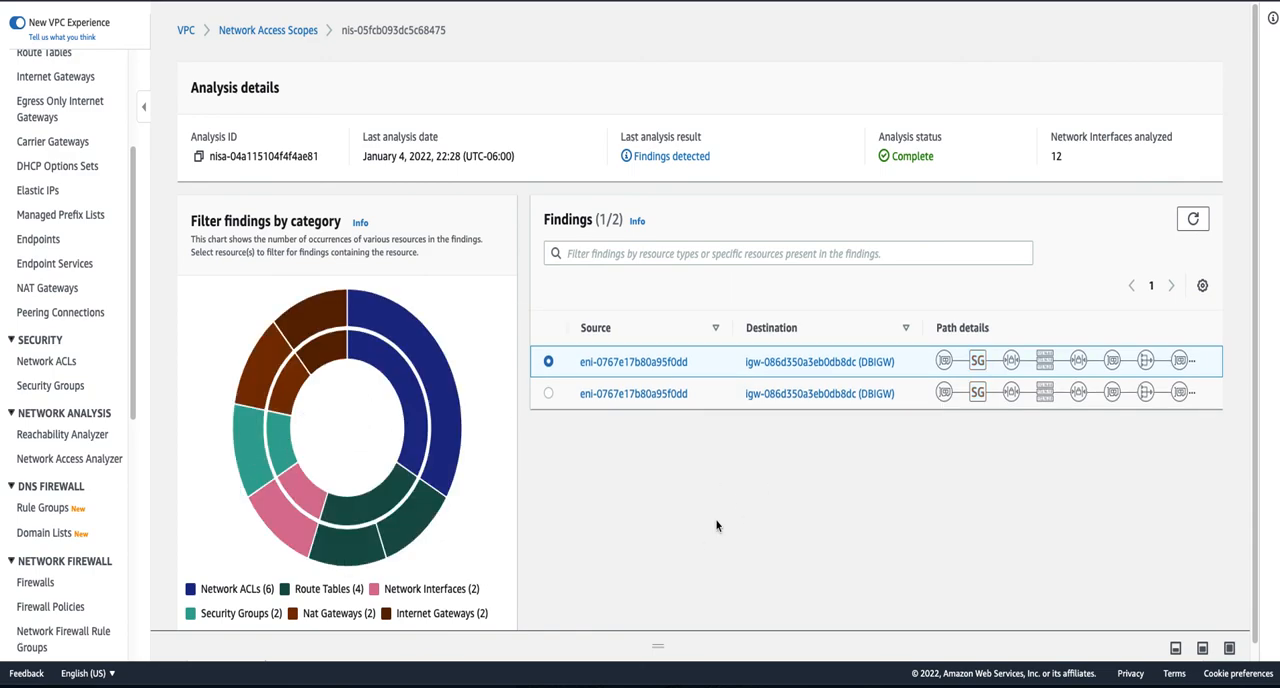